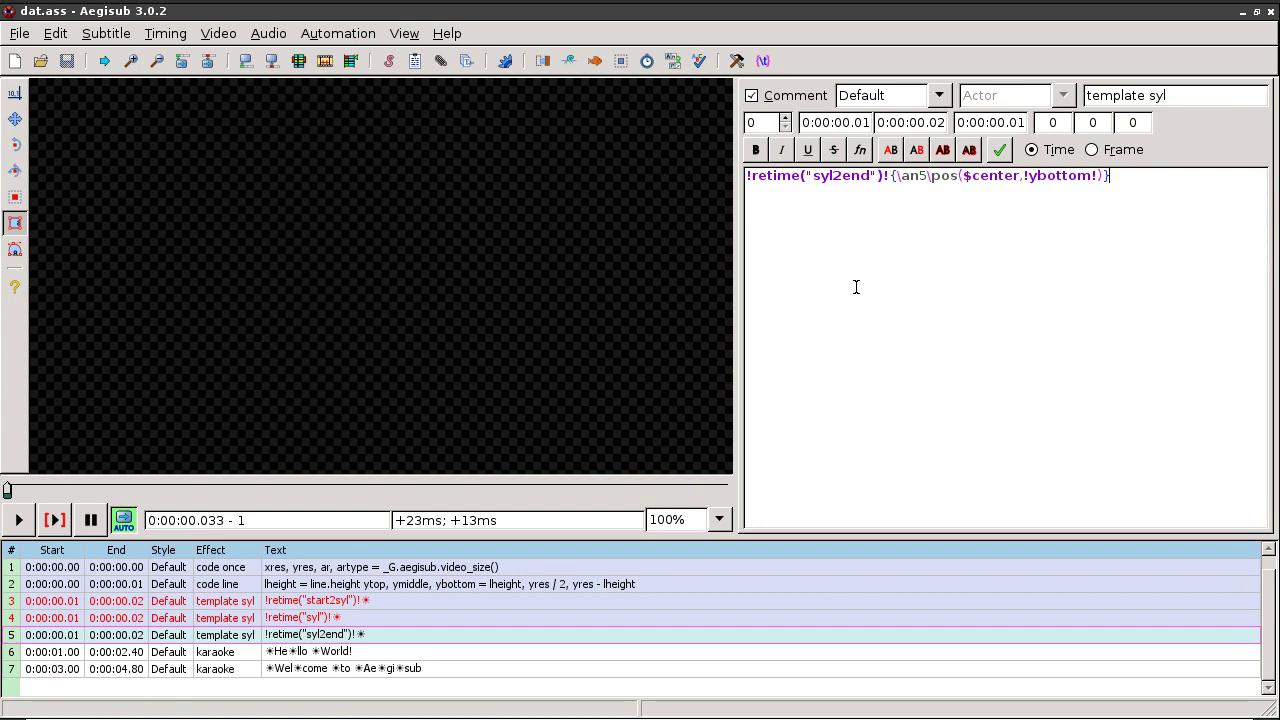
Step: Add two zero offset arguments to the retime call in line 5, making it !retime("syl2end",0,0)!
left_click(880, 205)
type(",0")
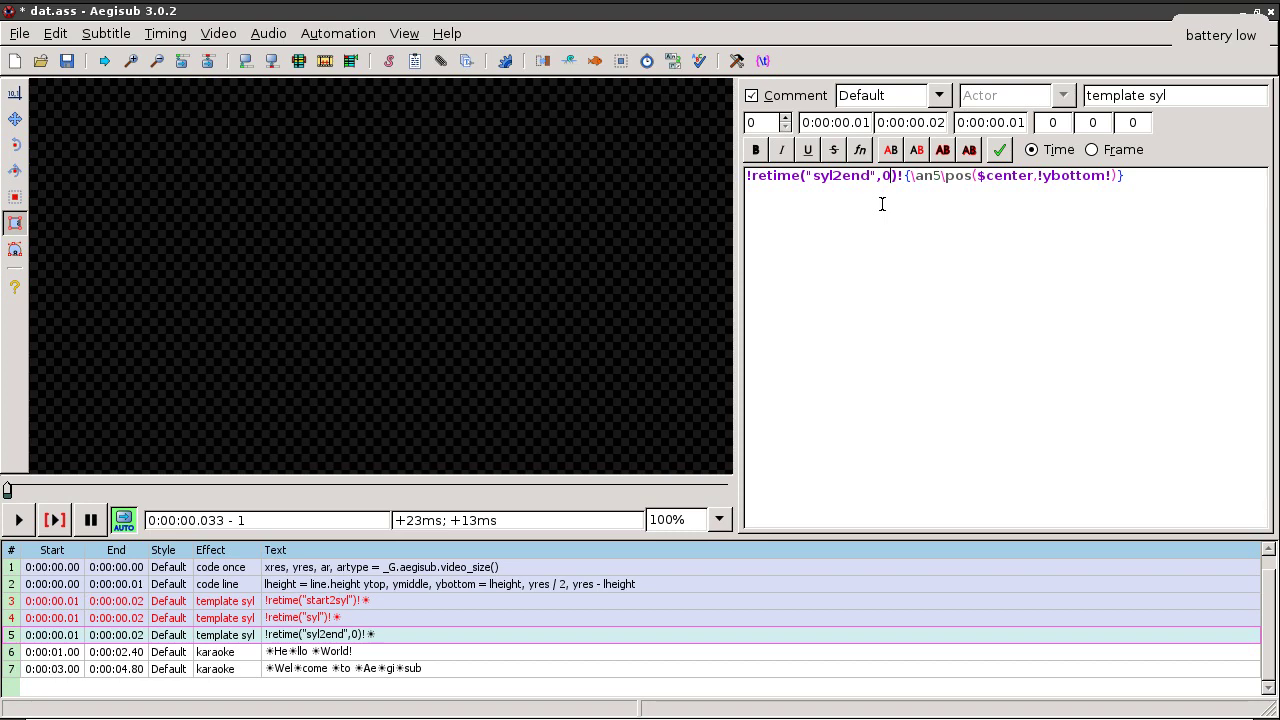
type(",0")
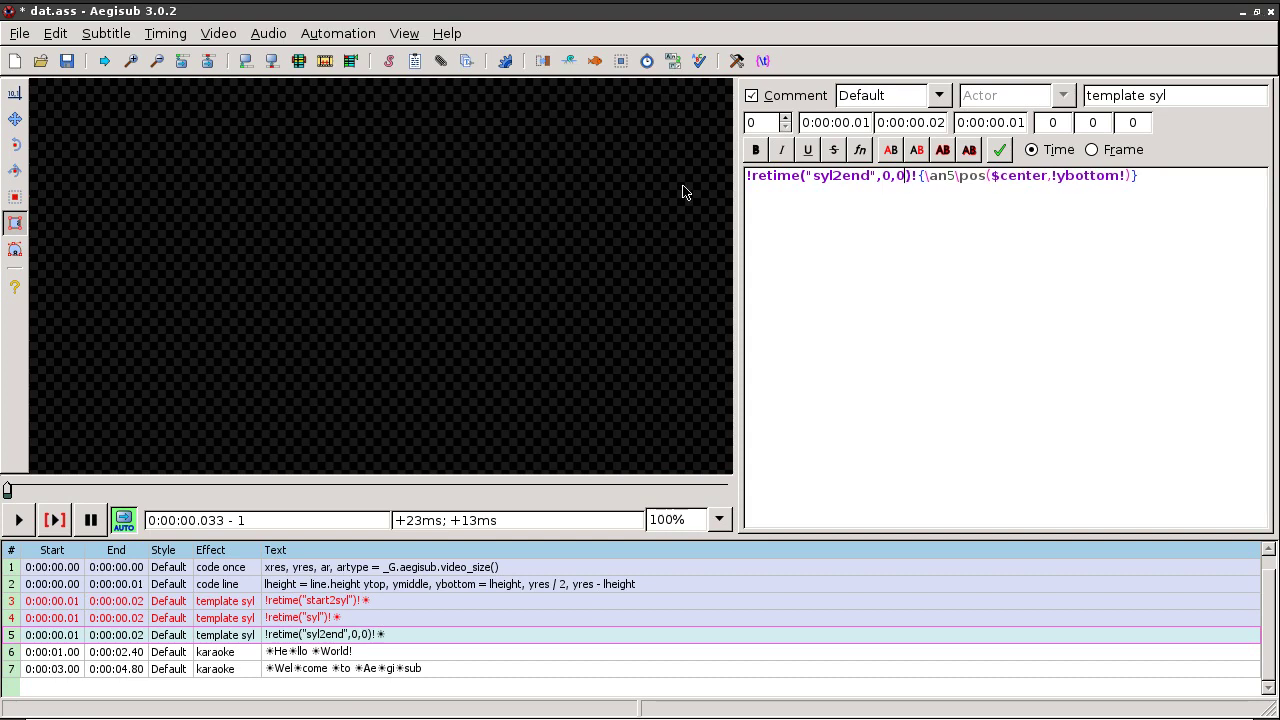
Step: Add example lines after the last karaoke line, reading "0 -> 00:00:09.00", "1000 -> 00:00:10.00" and "-500 -> 00:00:00.50"
left_click(502, 664)
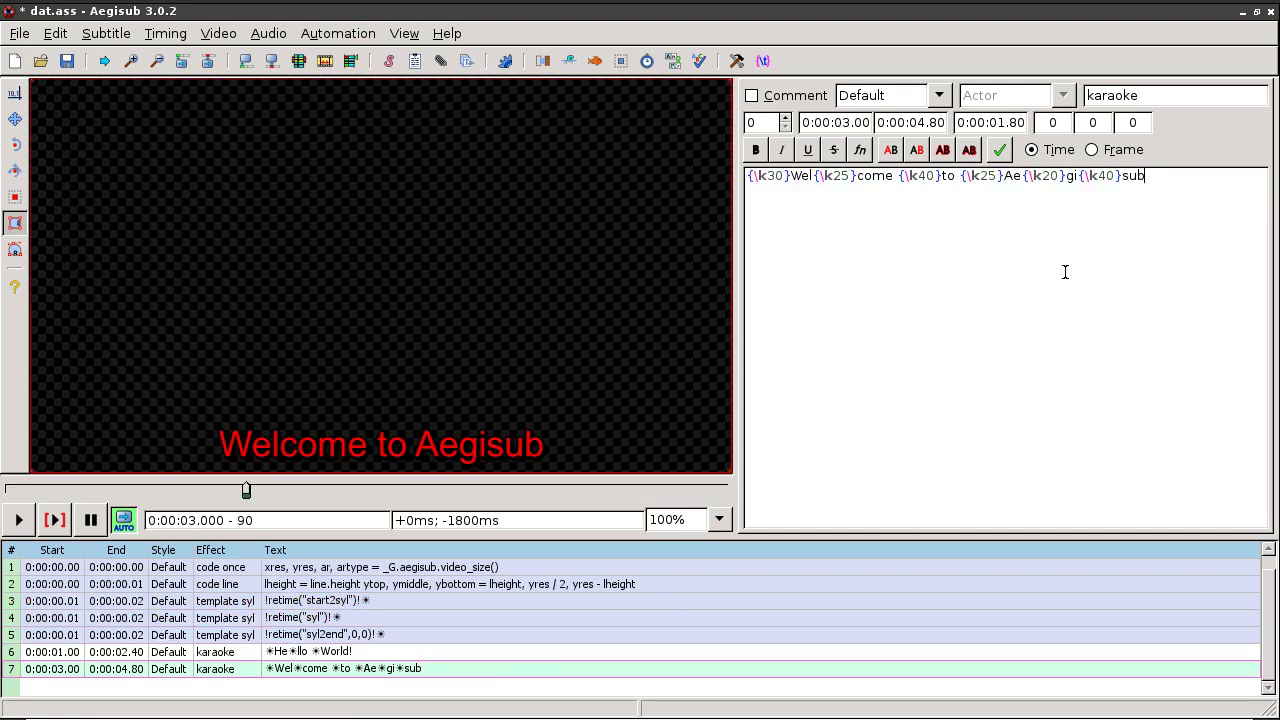
key("Return")
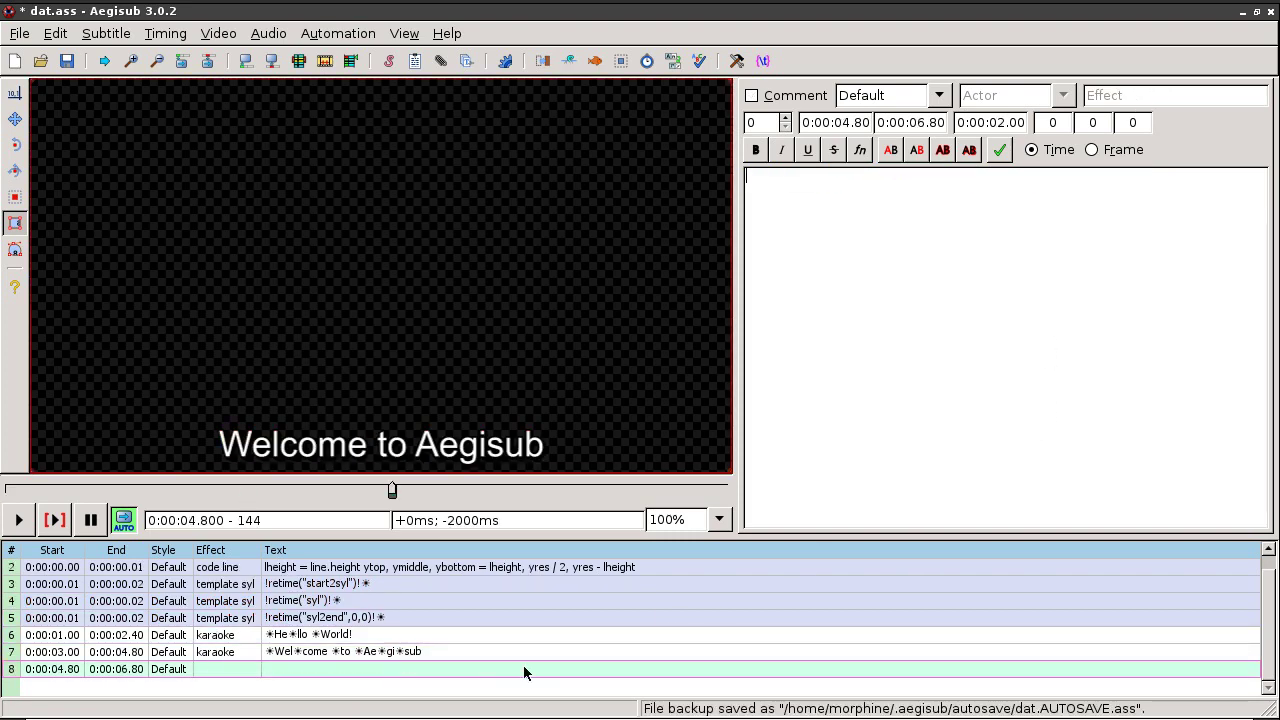
type("0 -> 00:00:09.00 ☀.☀      0 -> 00:00:09.00 \\N\\N 1000 -> 00:00:10.00 ☀.☀      0 -> 00:00:01.00 \\N\\N -500 -> 00:00:00.50")
scroll(515, 627, "down", 1)
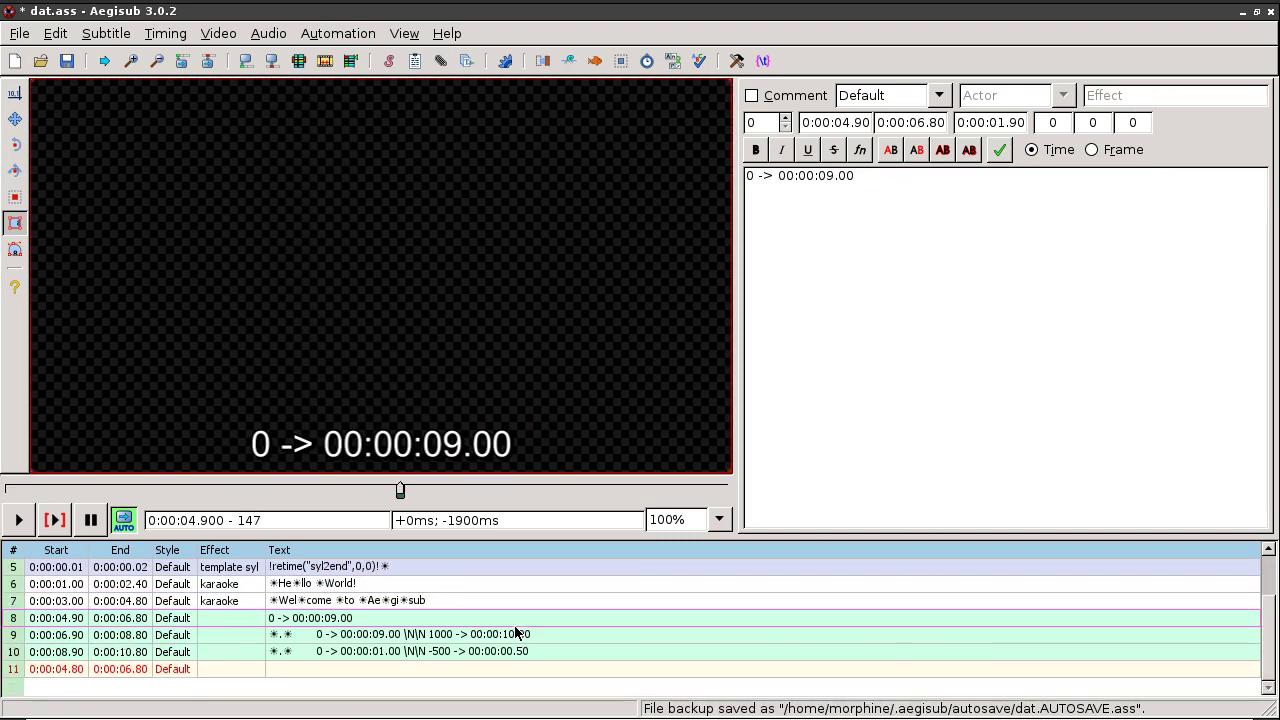
left_click(418, 621)
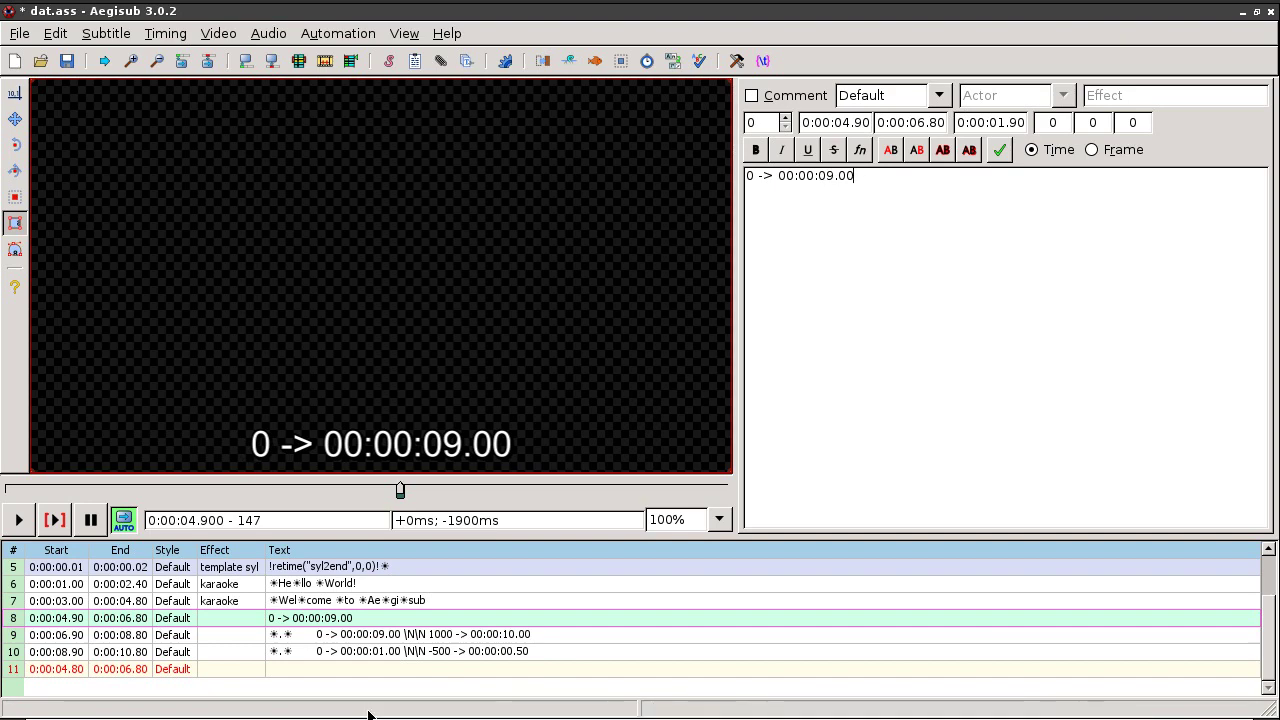
Step: Remove the ",0,0" arguments from the syl2end template in line 5, and undo the removal
scroll(386, 651, "up", 2)
left_click(347, 622)
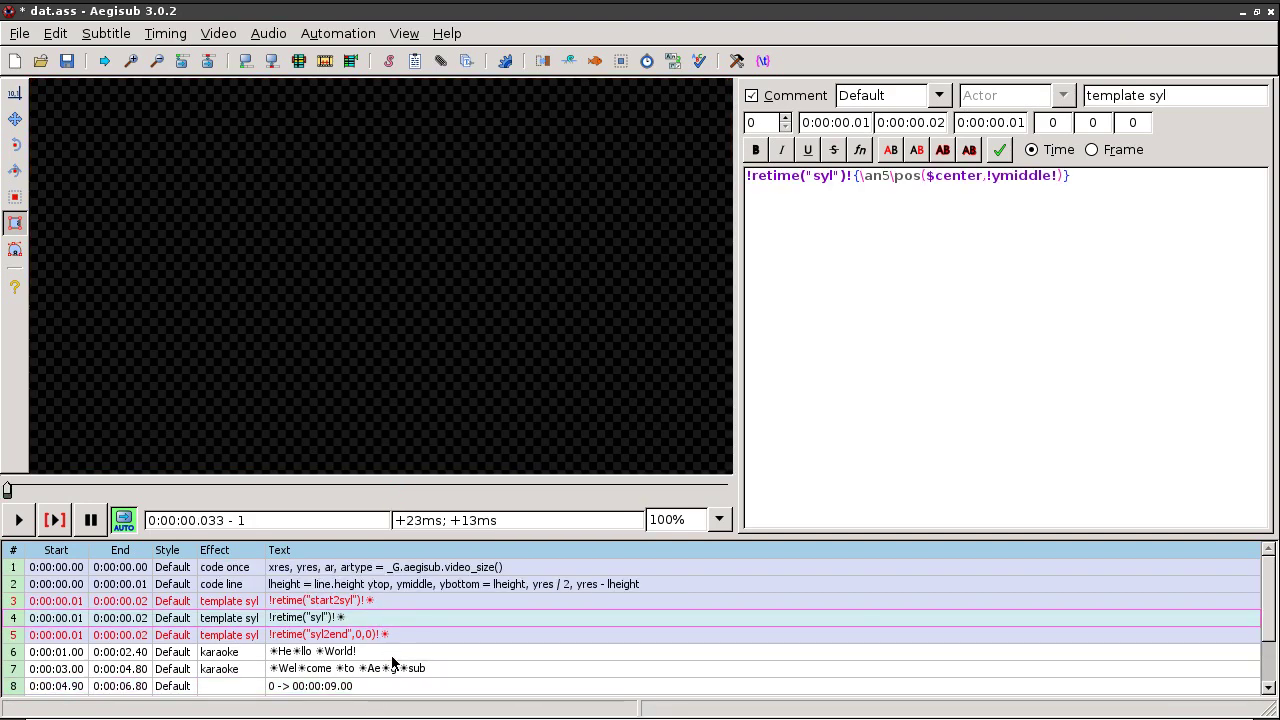
left_click(384, 636)
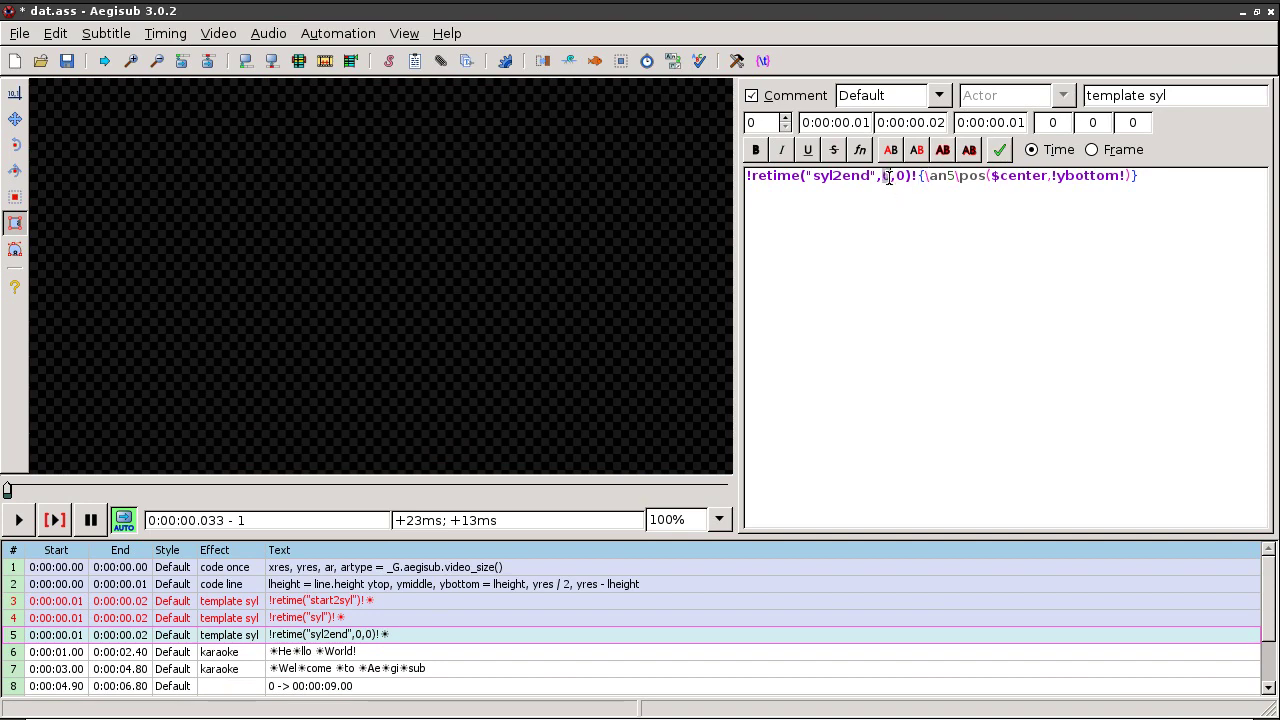
left_click_drag(895, 172, 906, 175)
key("shift+Left")
key("shift+Left")
key("shift+Left")
key("BackSpace")
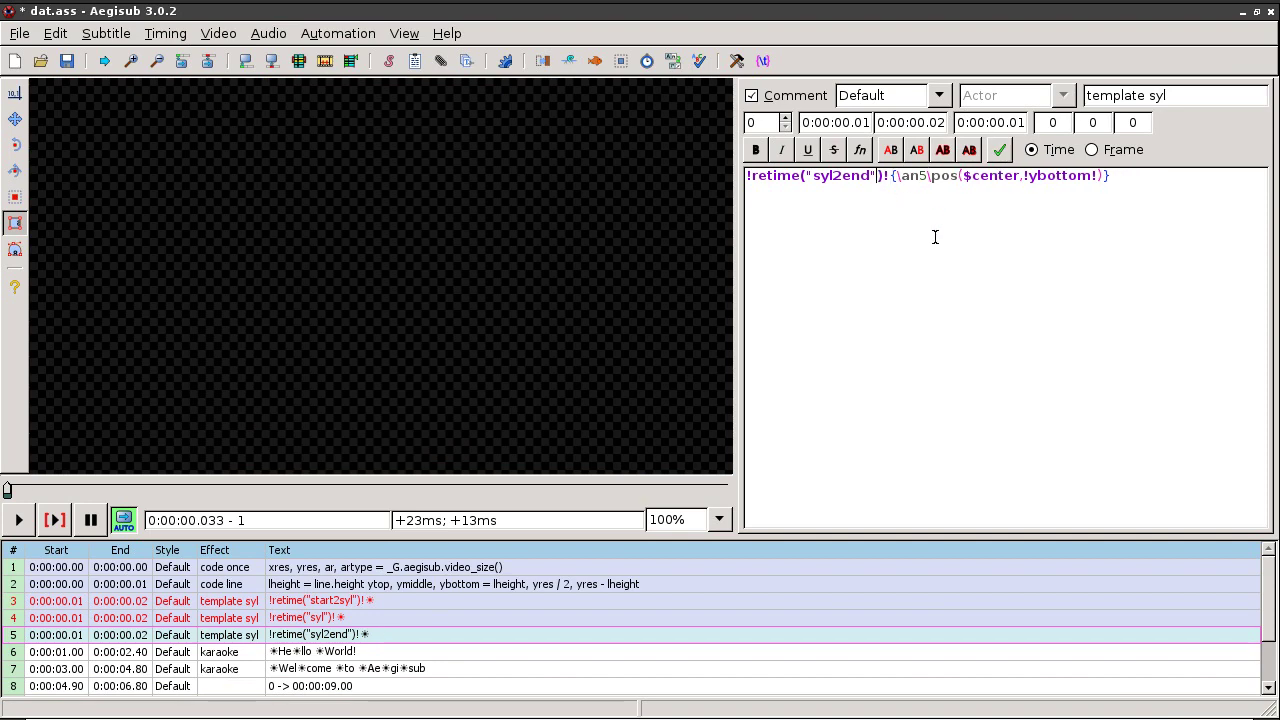
key("ctrl+z")
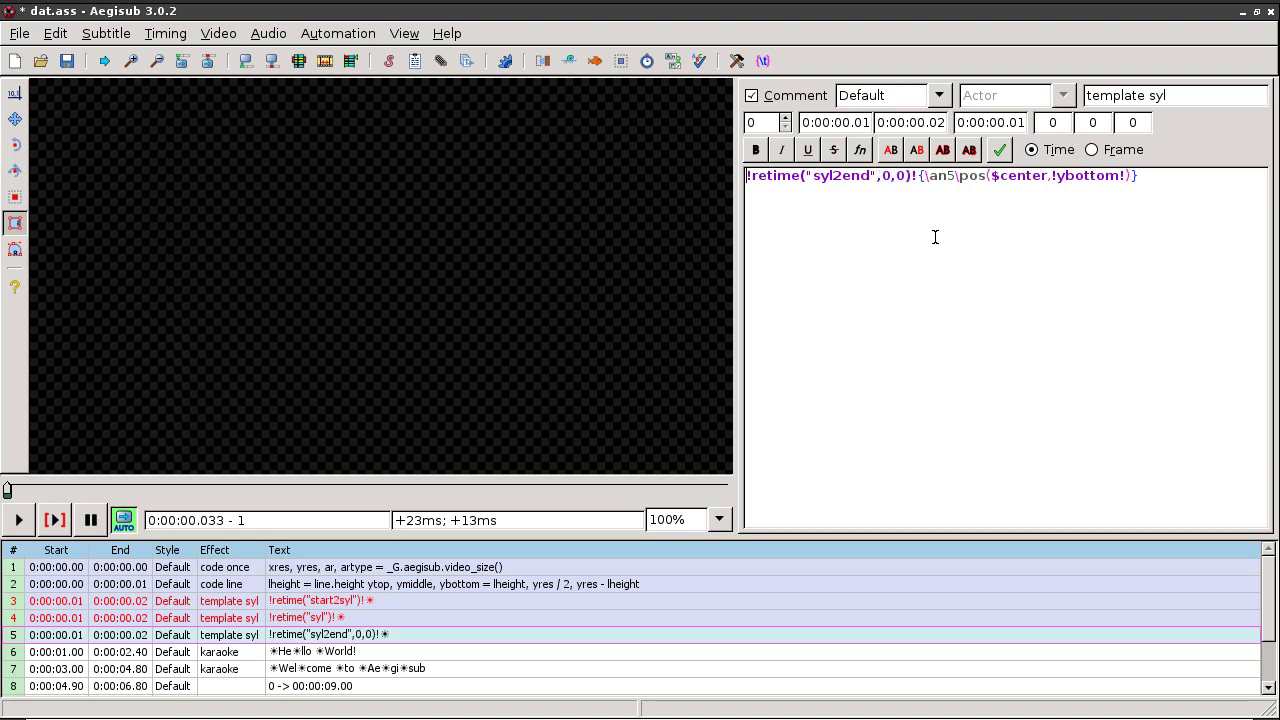
Step: Show the example lines for the 0, 1000 and -500 offsets one after another in the video preview
scroll(442, 654, "down", 2)
left_click(399, 620)
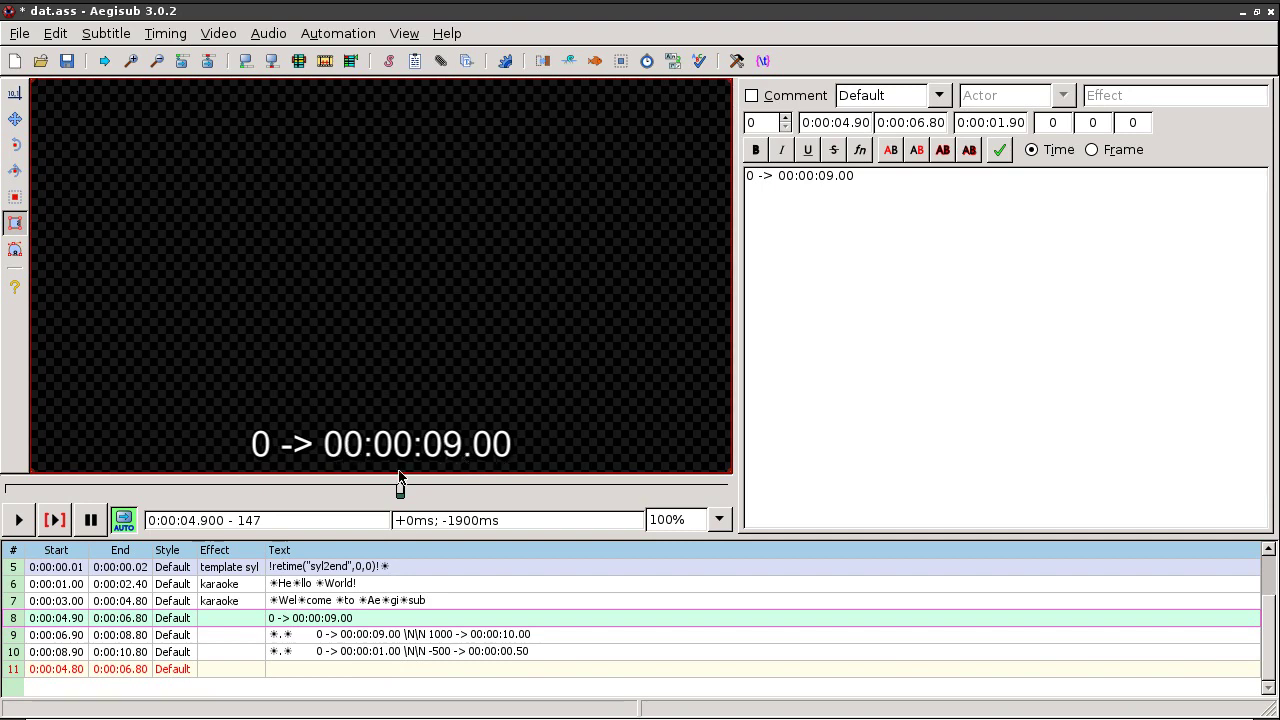
left_click(360, 636)
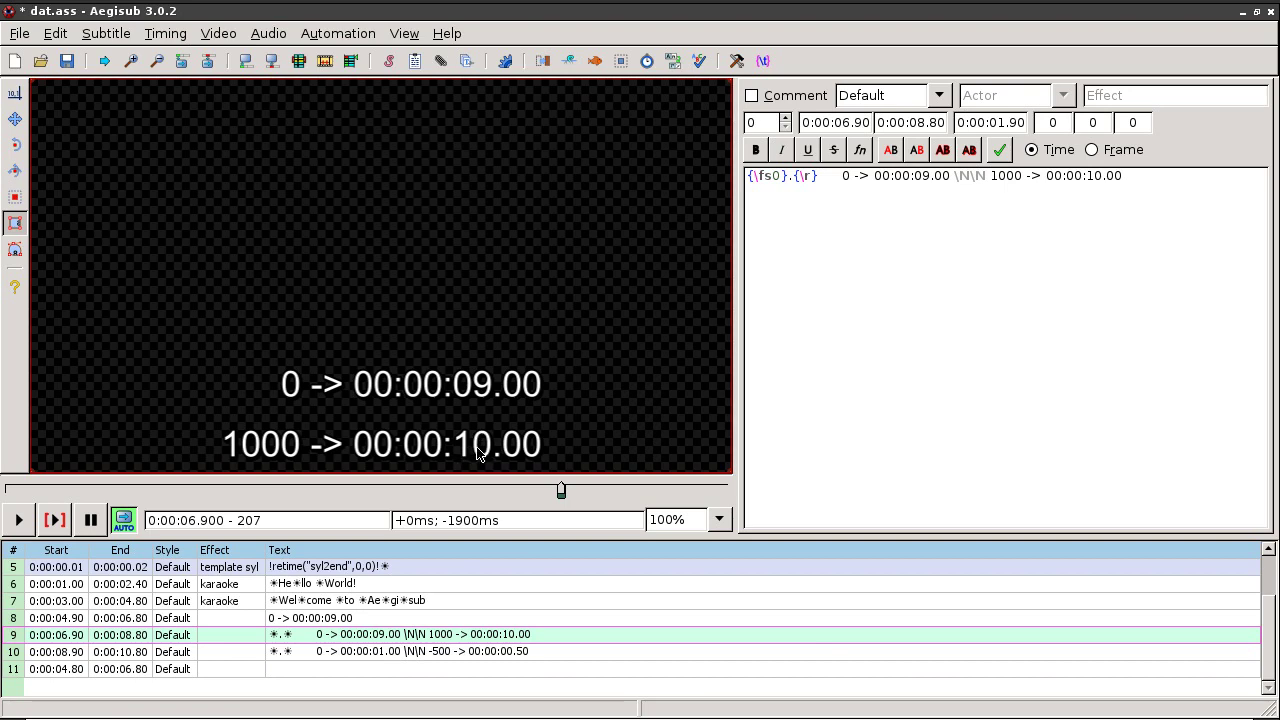
left_click(369, 651)
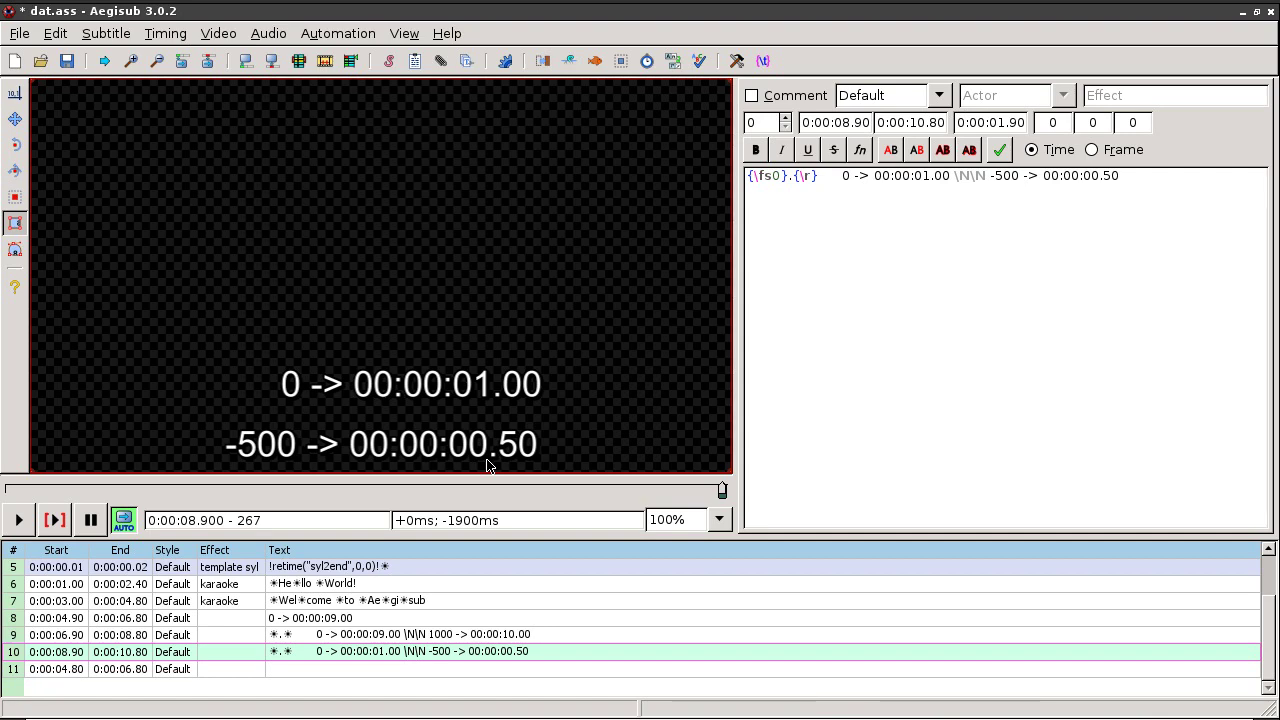
left_click(507, 638)
scroll(507, 638, "up", 1)
scroll(507, 638, "down", 3)
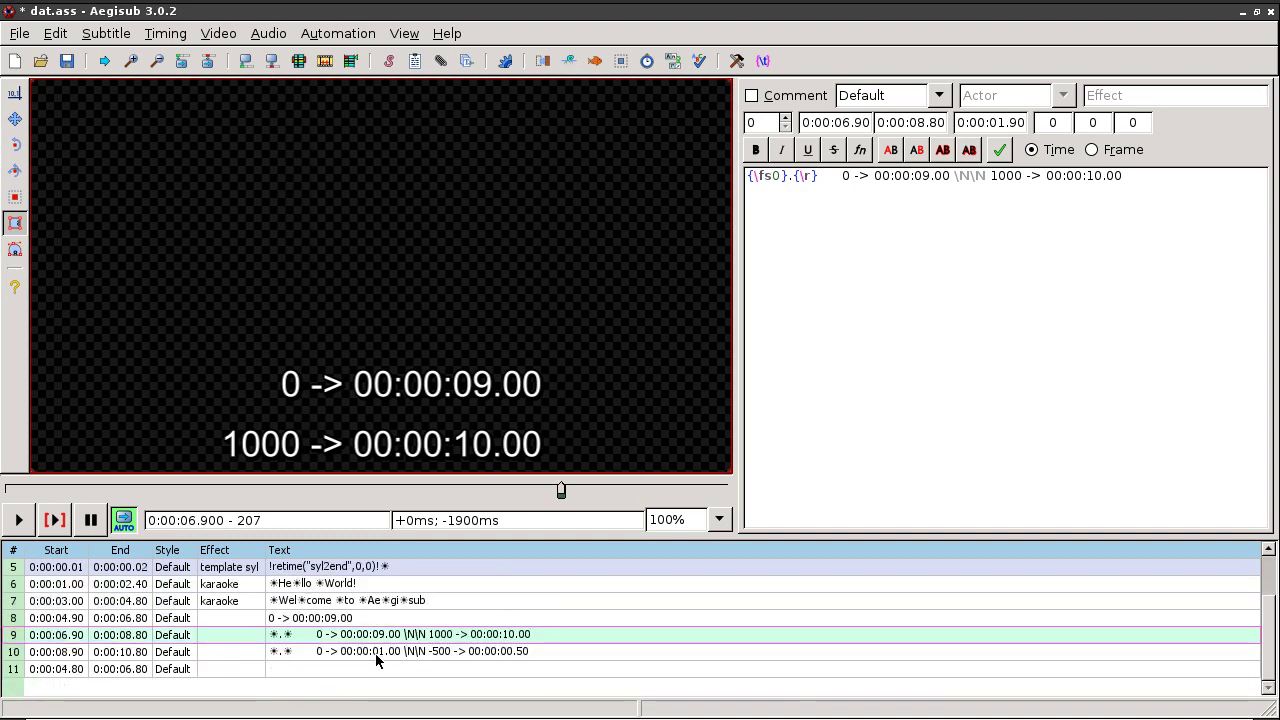
Step: Delete the example lines 8 to 11 below the karaoke lines
left_click(307, 622)
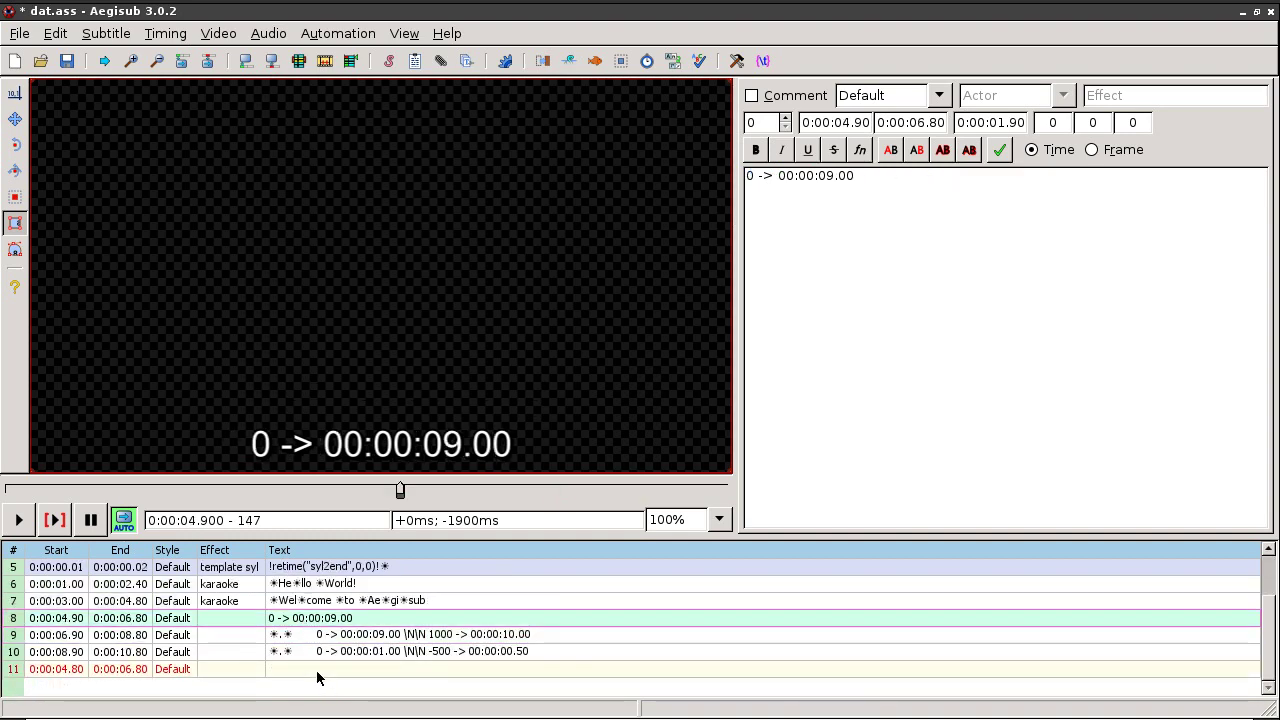
left_click(317, 670, "shift")
key("ctrl+Delete")
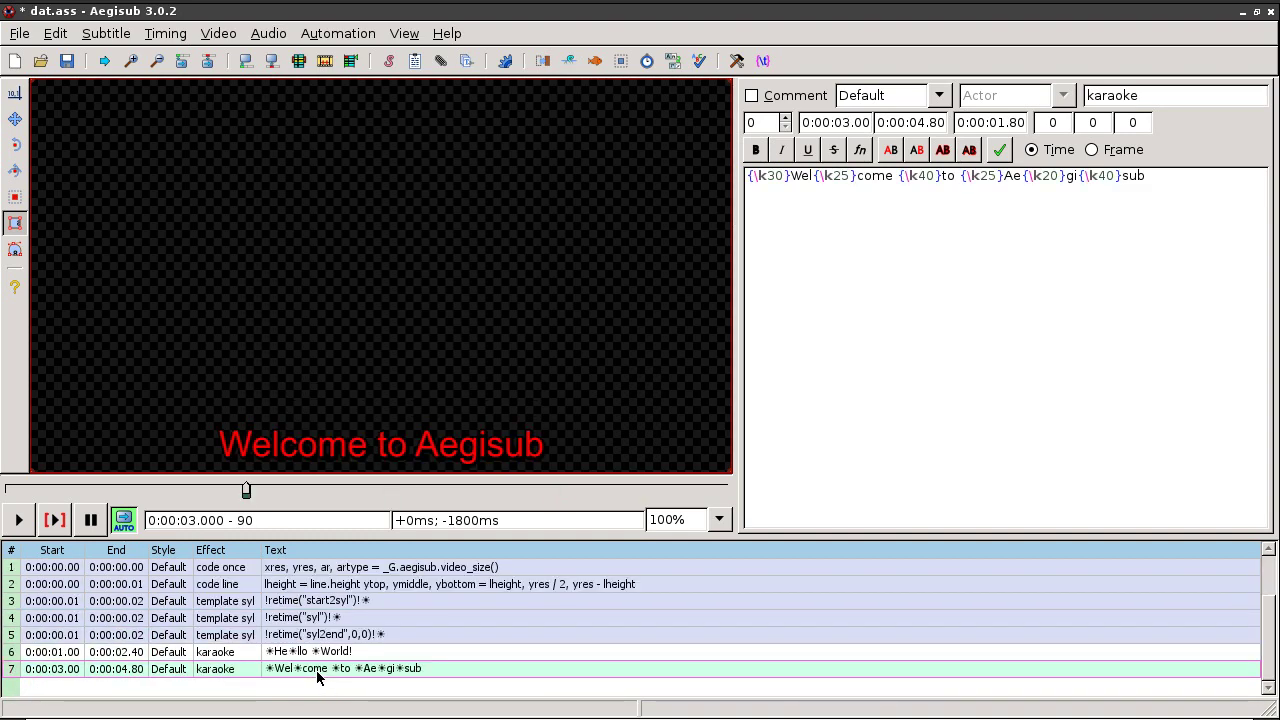
Step: Apply the karaoke template to generate the fx lines from the karaoke lines
left_click(362, 620)
left_click(338, 33)
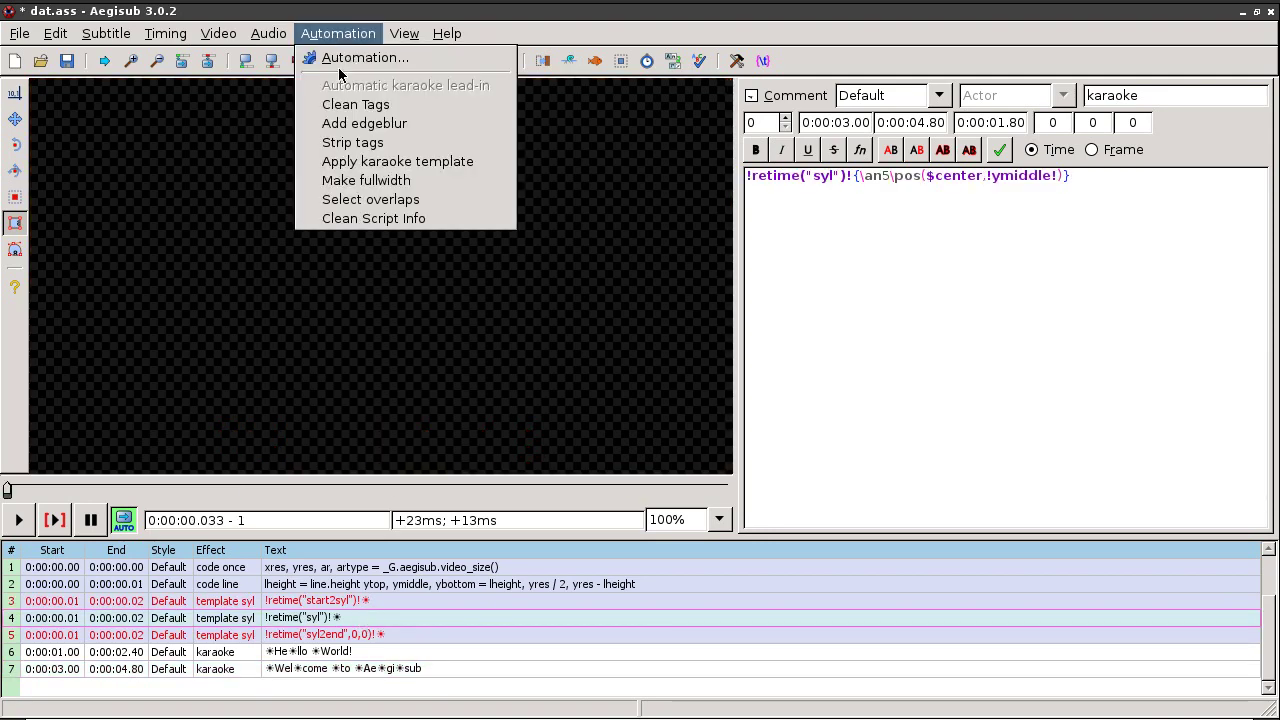
left_click(356, 163)
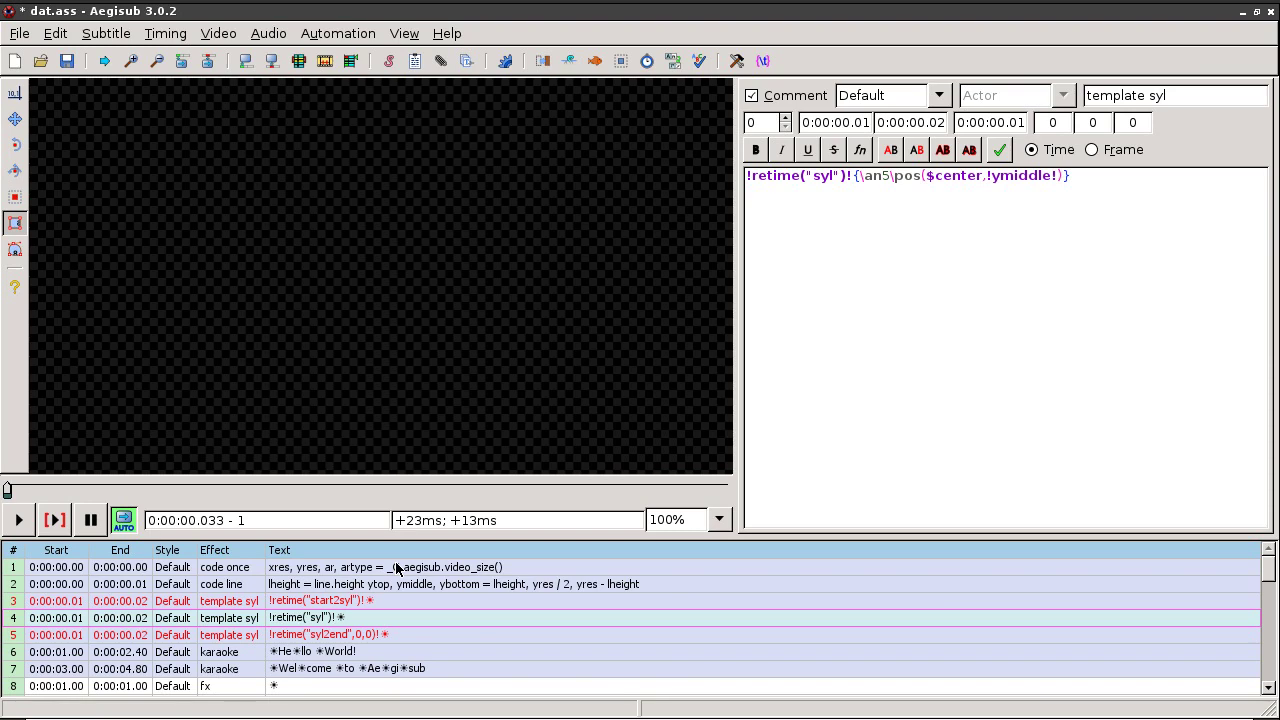
Step: Examine the timing and preview of the first generated "He" fx line and the last generated "sub" fx line
scroll(320, 650, "down", 2)
left_click(300, 634)
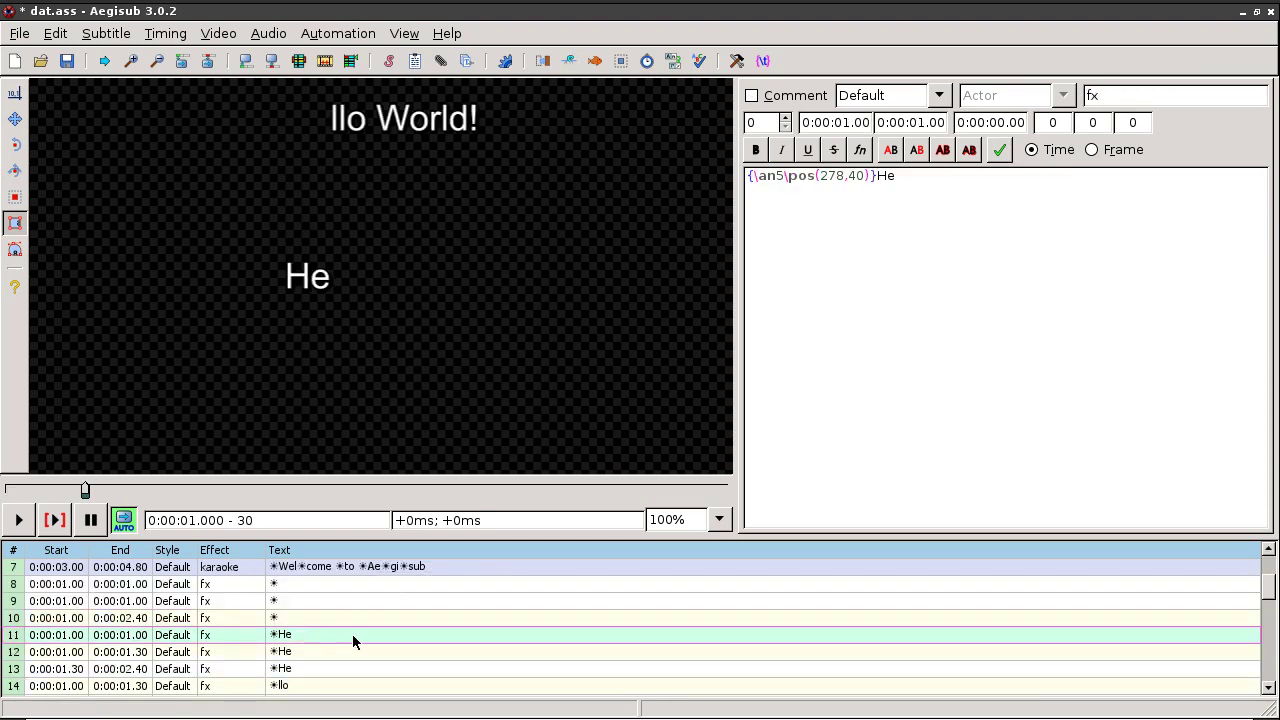
left_click(85, 490)
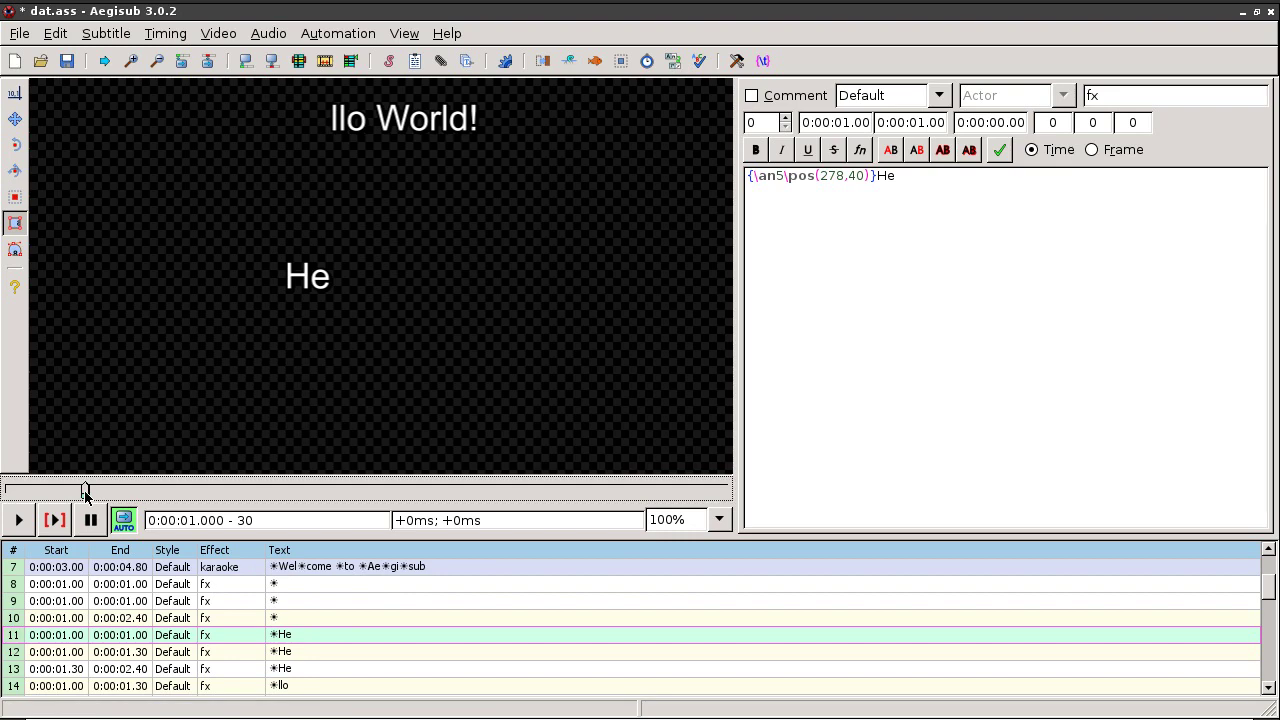
key("Left")
key("Right")
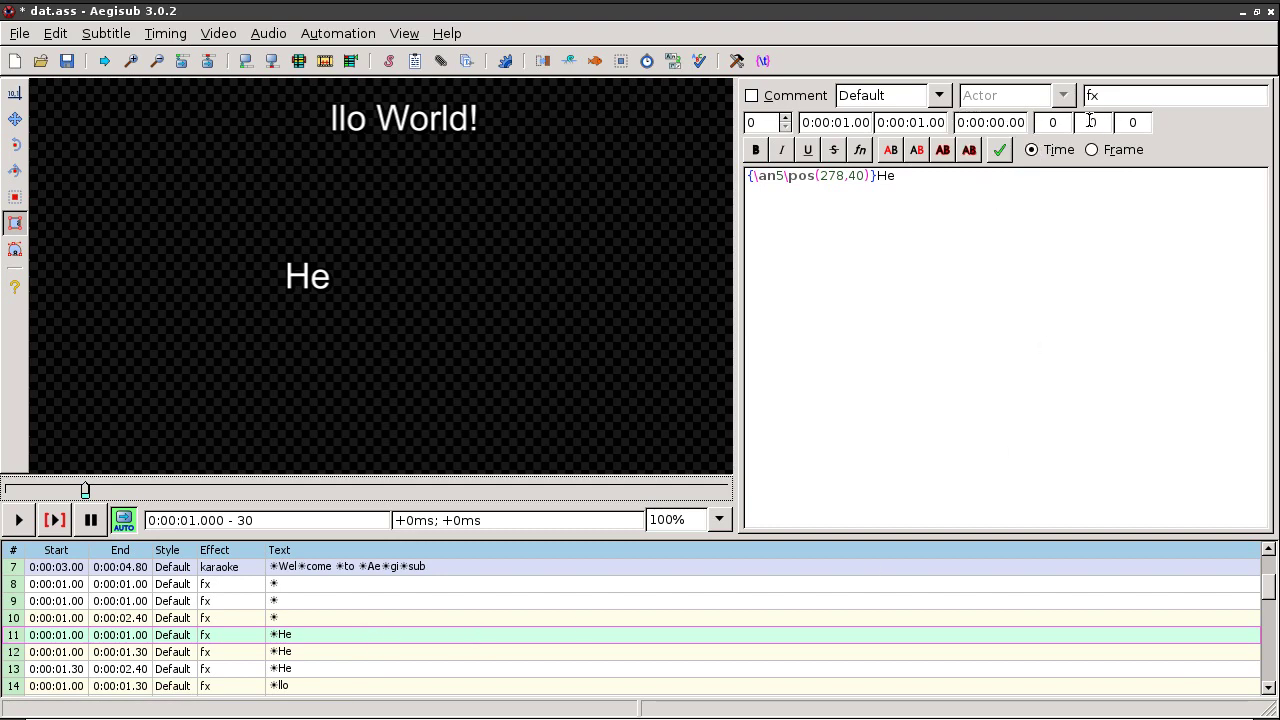
scroll(408, 609, "down", 10)
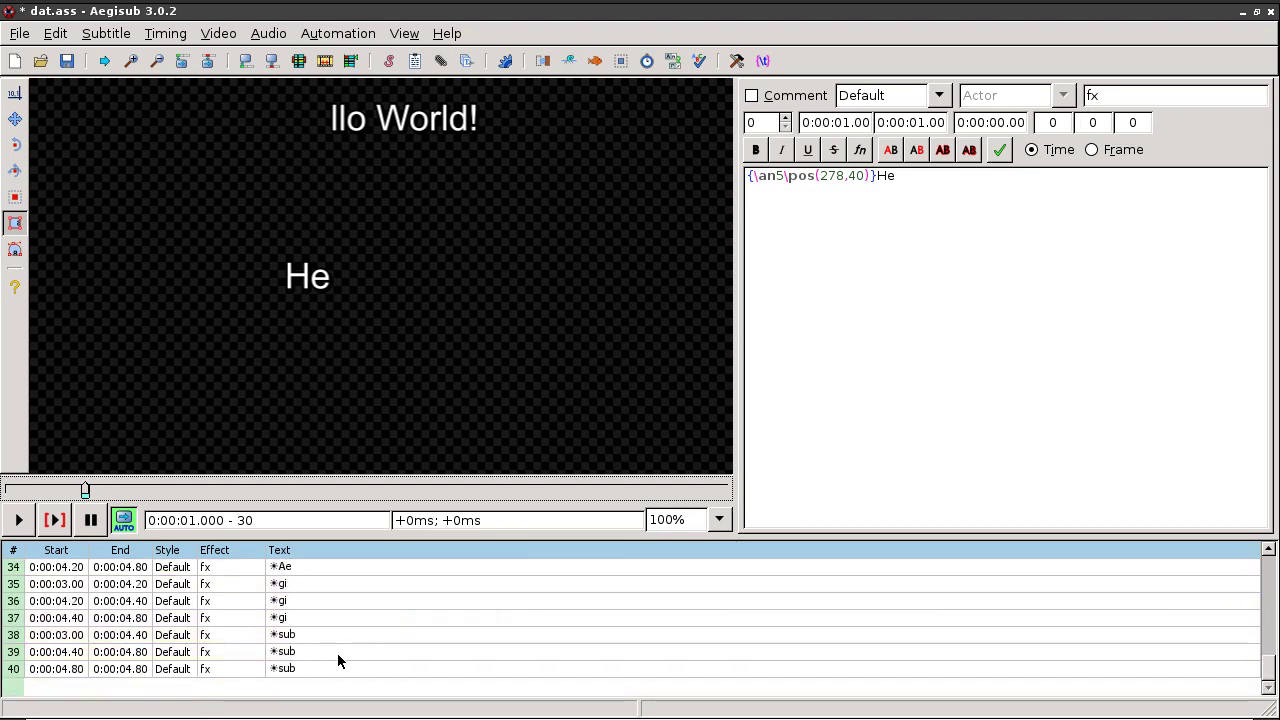
left_click(310, 668)
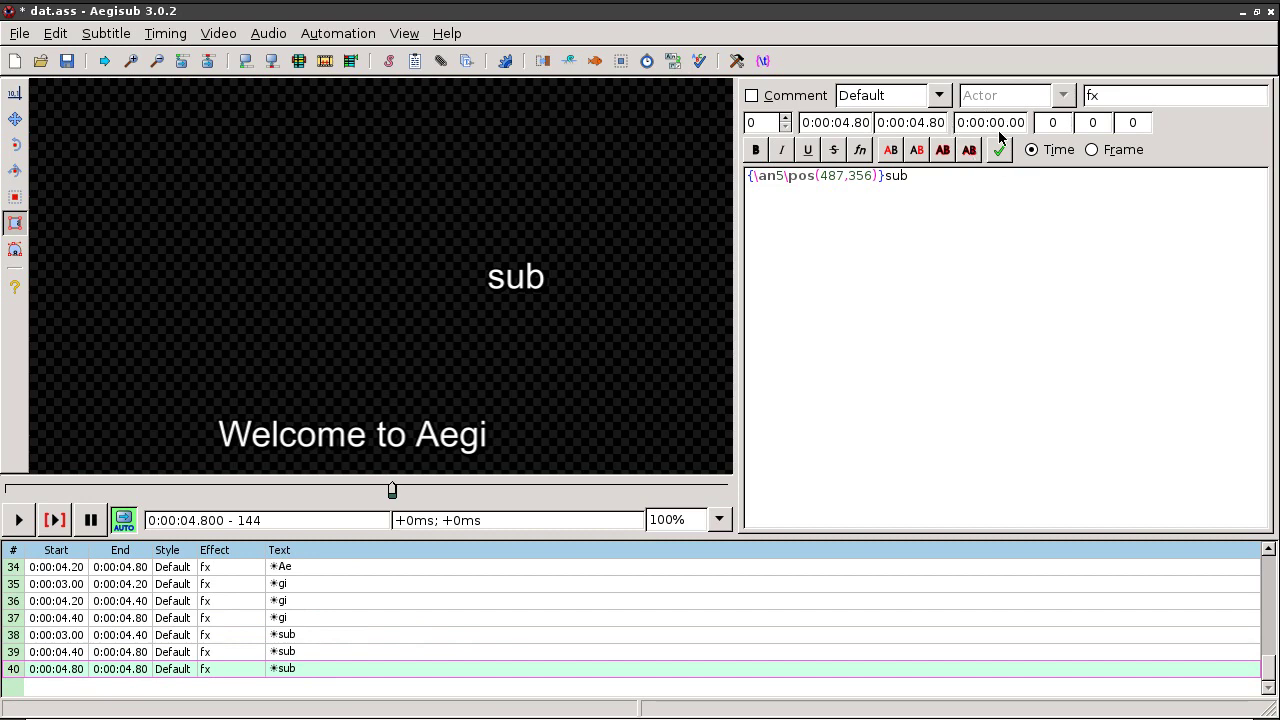
Step: Append the variable definition llead_dur = 500 to the code once line after the video_size() call
scroll(451, 665, "up", 11)
key("ctrl+a")
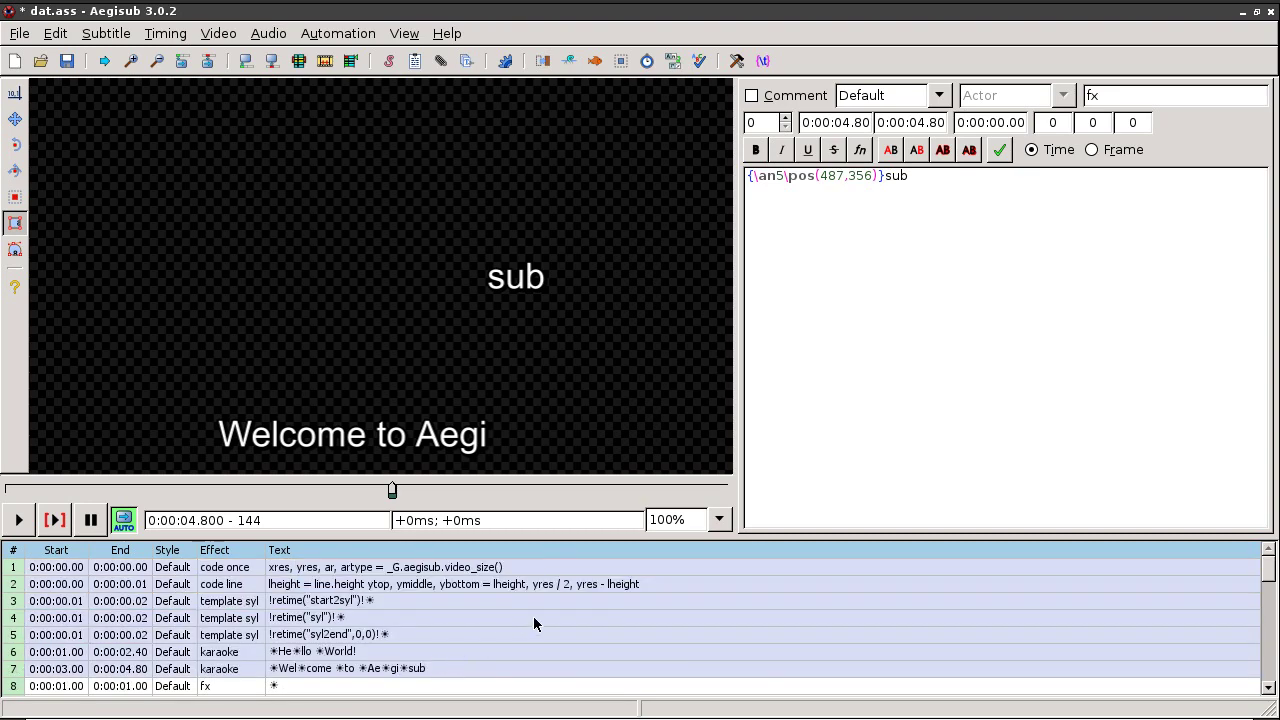
left_click(456, 618)
left_click(499, 566)
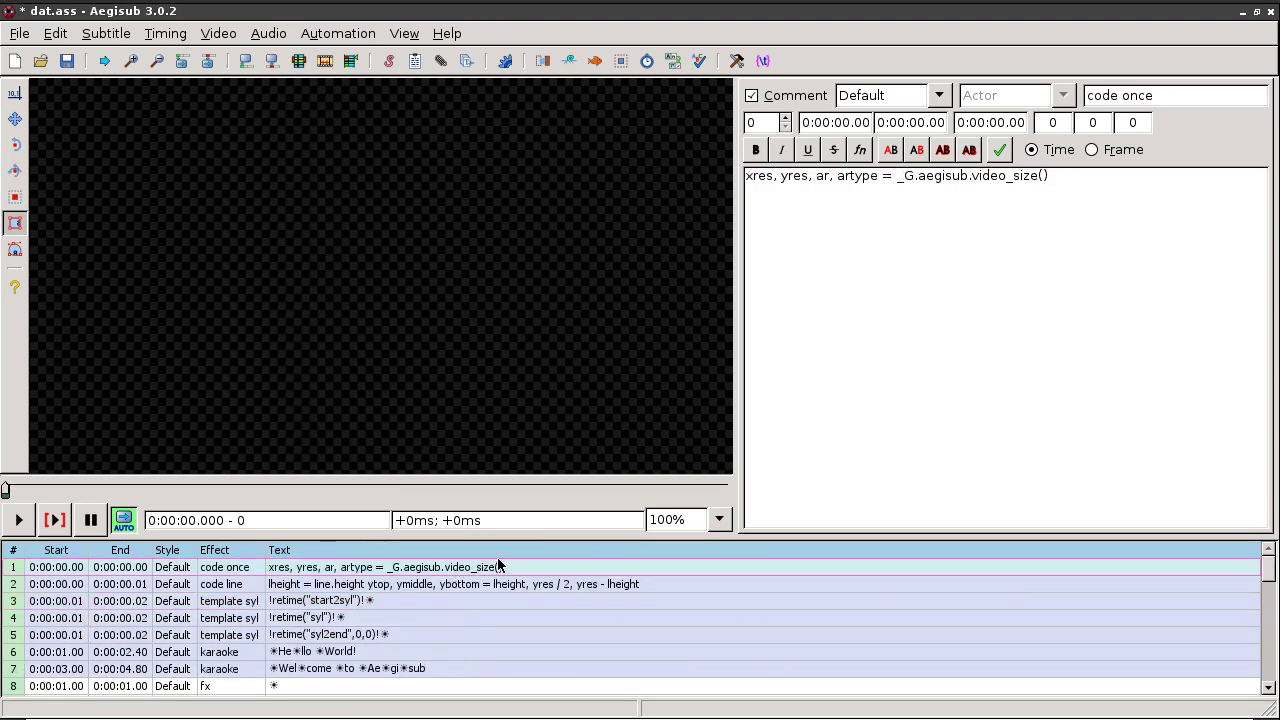
type("llead_dur = 500")
double_click(1081, 176)
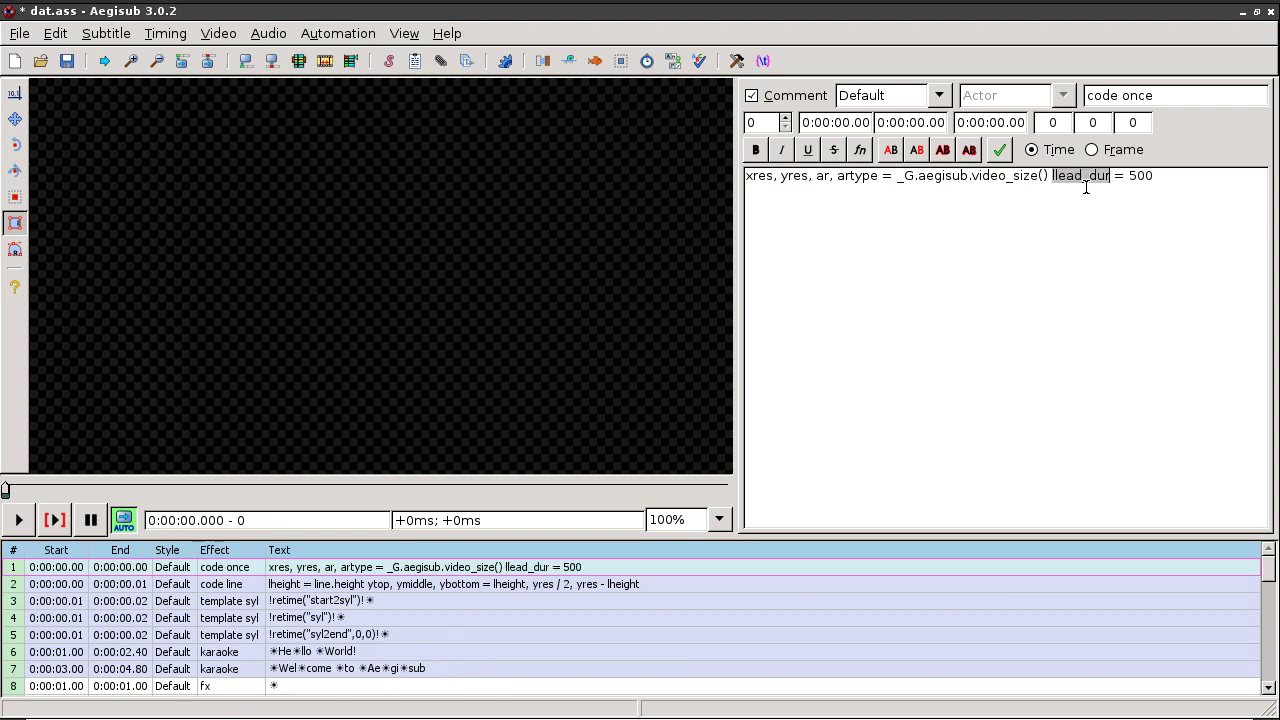
left_click(1170, 176)
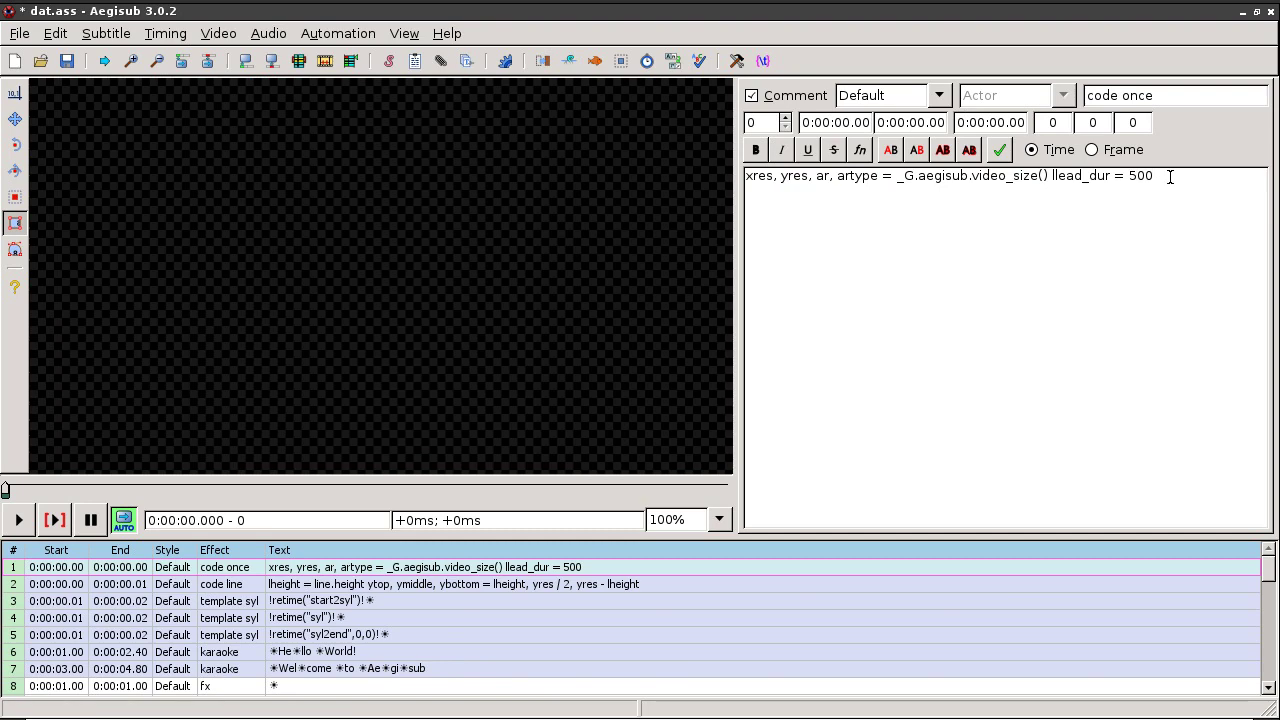
double_click(1140, 175)
left_click(1153, 188)
double_click(1143, 174)
left_click(1164, 181)
Step: Add -llead_dur as the start offset of the start2syl retime call in line 3, and save the file
double_click(1083, 176)
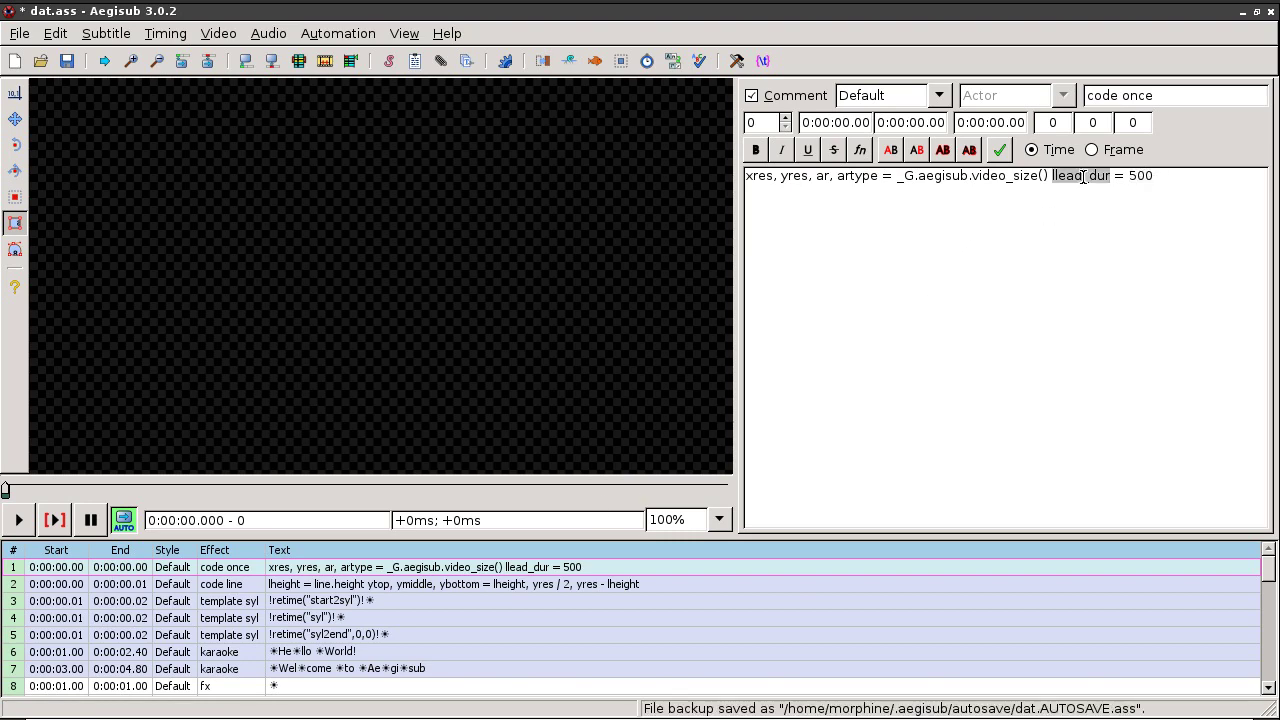
left_click(368, 601)
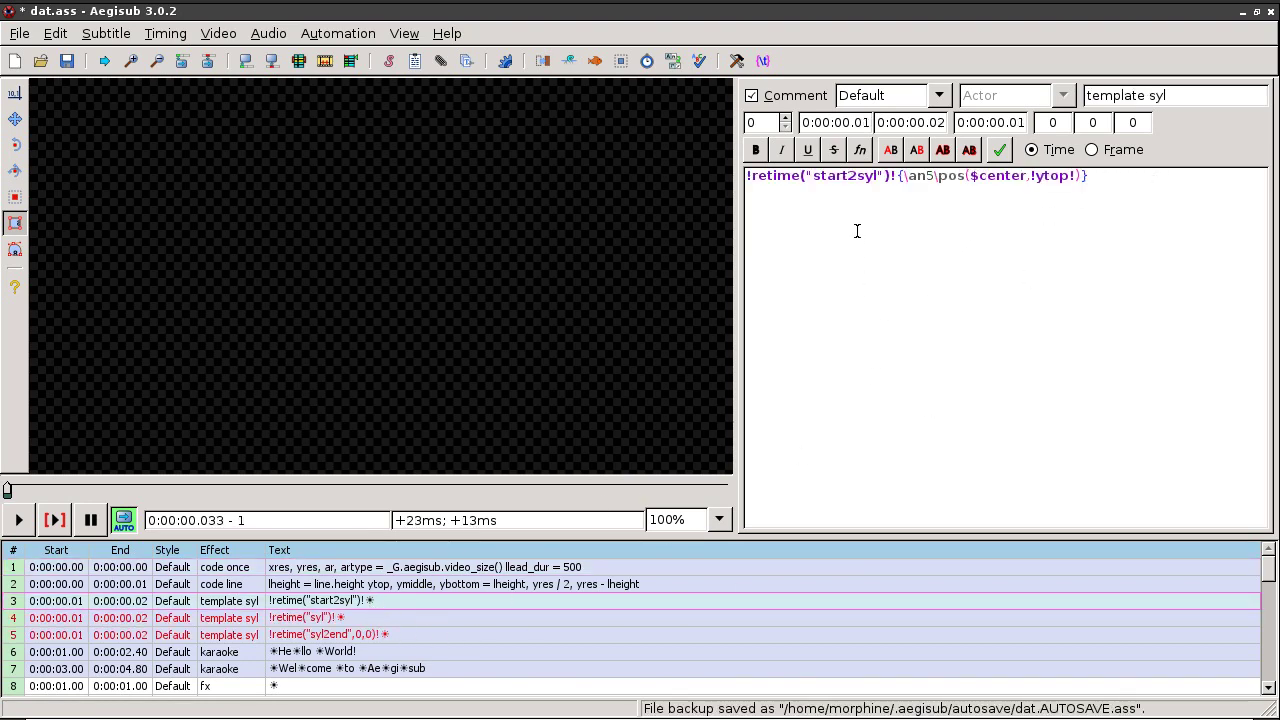
key("Left")
type(",llead_dur")
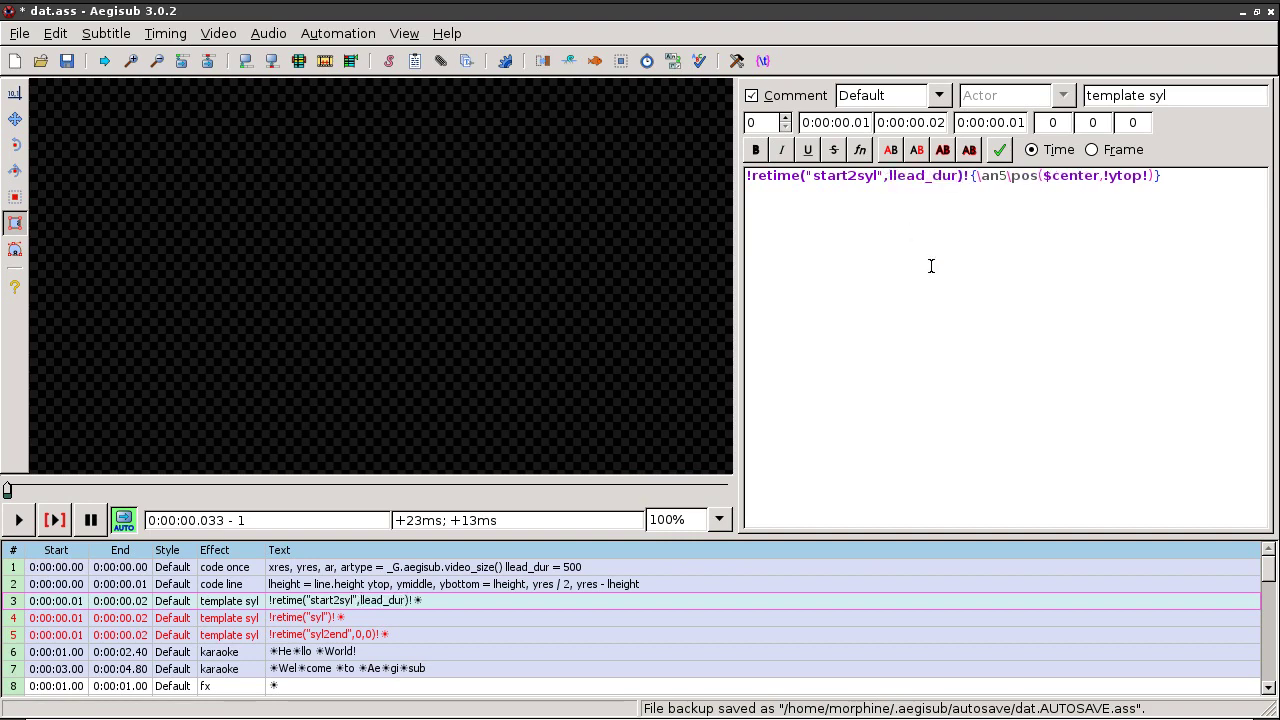
key("ctrl+s")
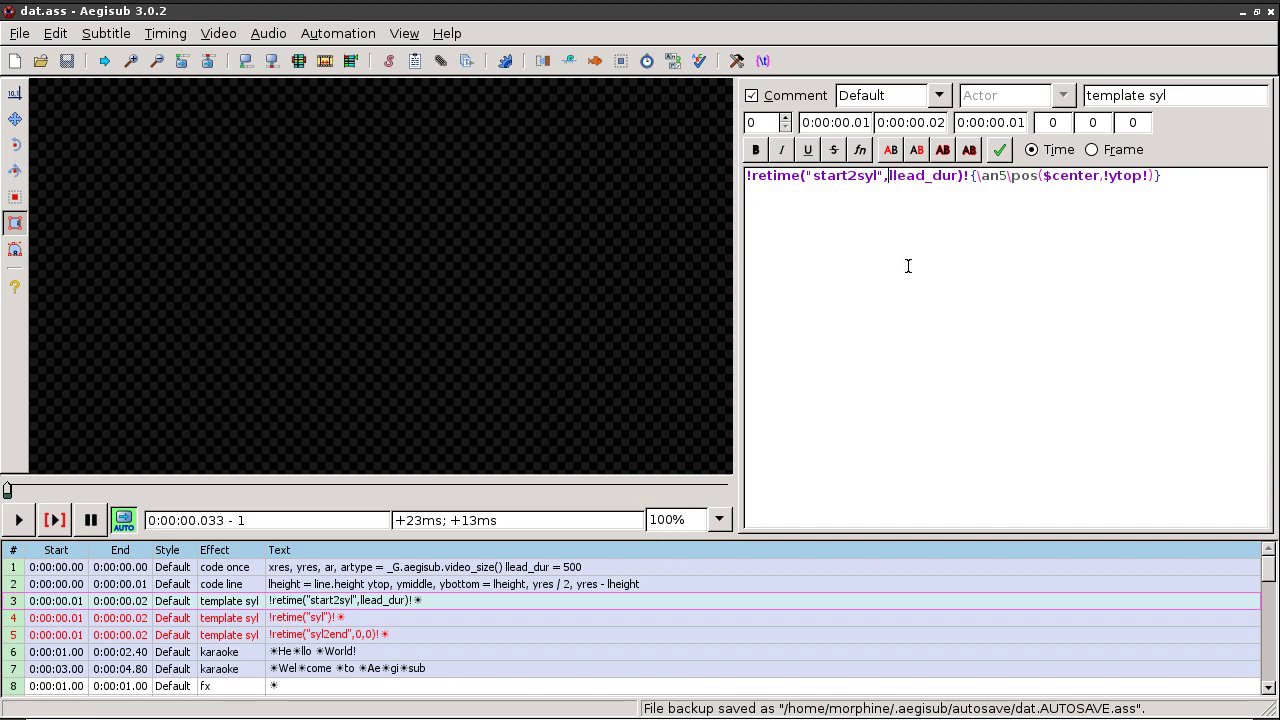
type("-")
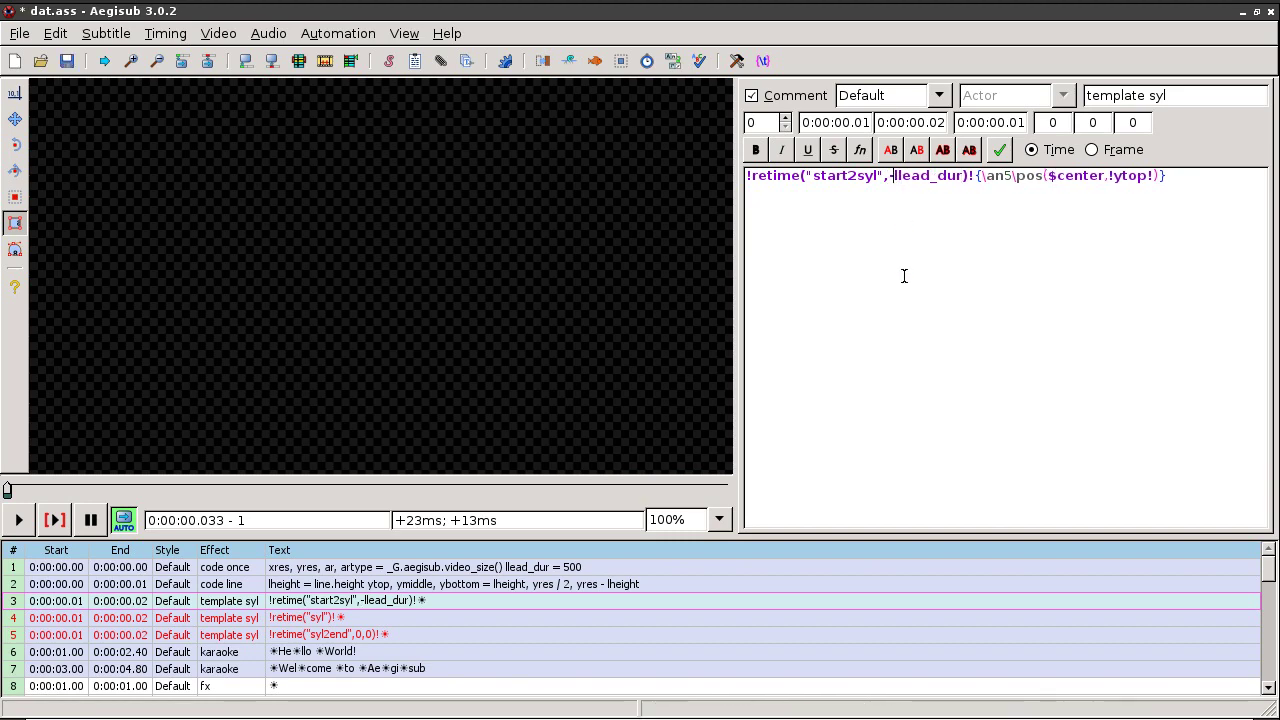
key("ctrl+s")
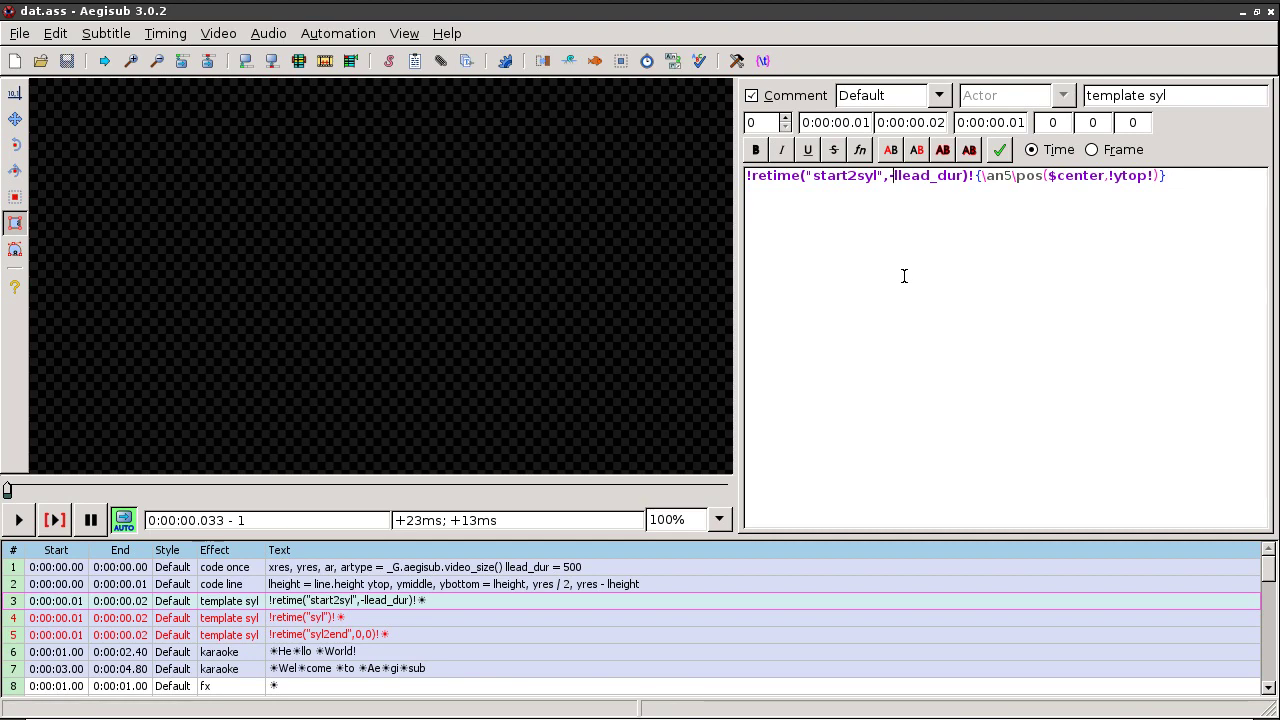
Step: Reapply the karaoke template with the new start2syl lead-in, and select the "Hello World!" karaoke line for preview
left_click(334, 36)
left_click(366, 163)
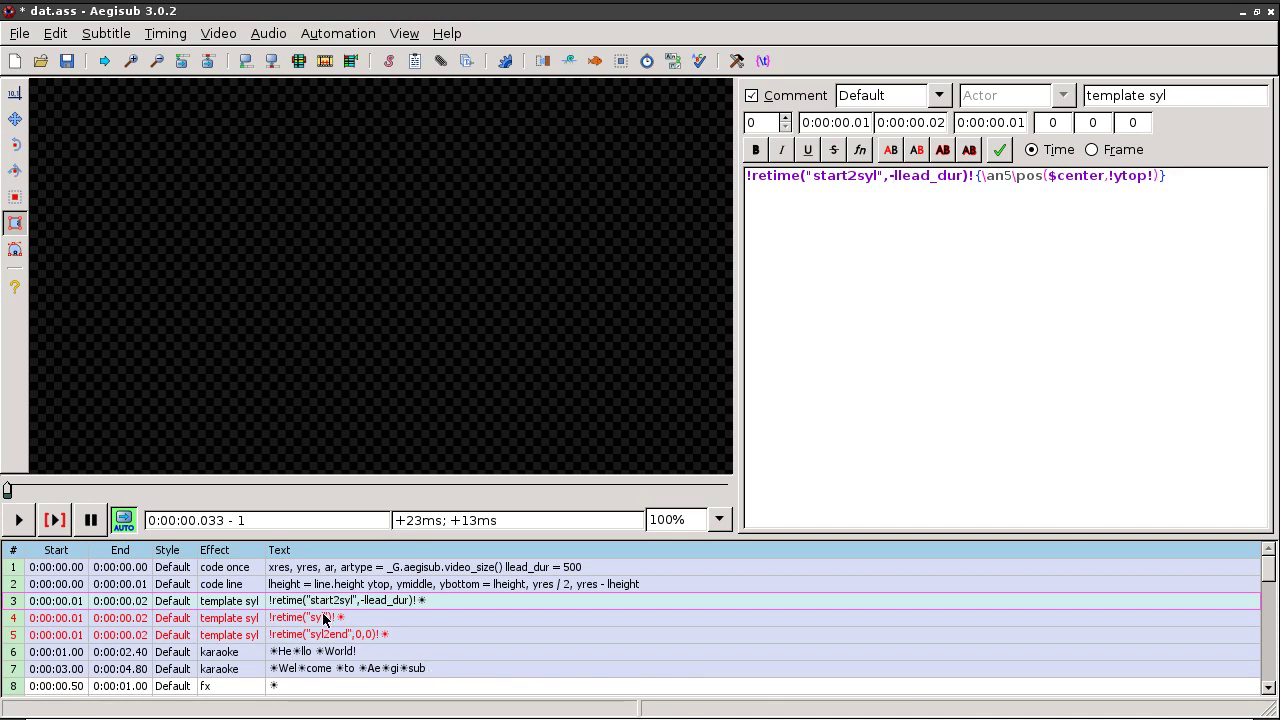
left_click(285, 652)
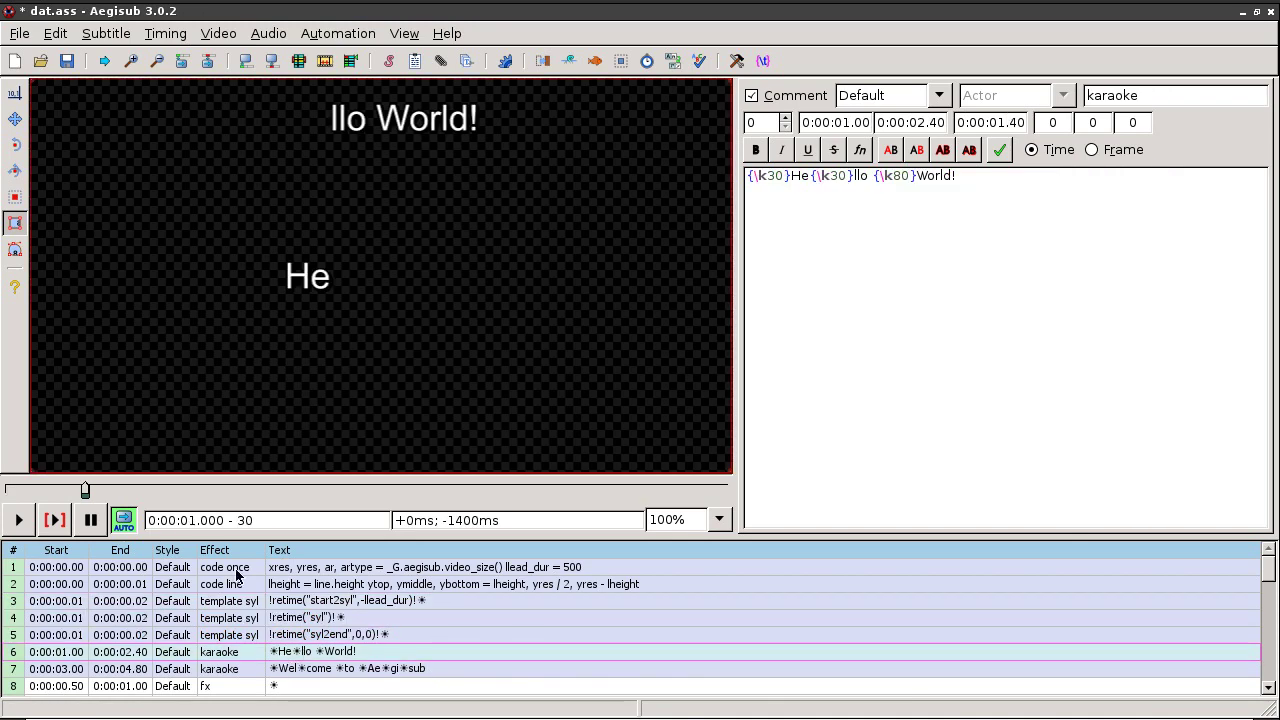
Step: Step through the video frames before and after the start of the "Hello World!" line to examine the start2syl lead-in
left_click(84, 492)
key("Left")
key("Left")
key("Left")
key("Left")
key("Left")
key("Left")
key("Left")
key("Left")
key("Left")
key("Left")
key("Left")
key("Left")
key("Left")
key("Left")
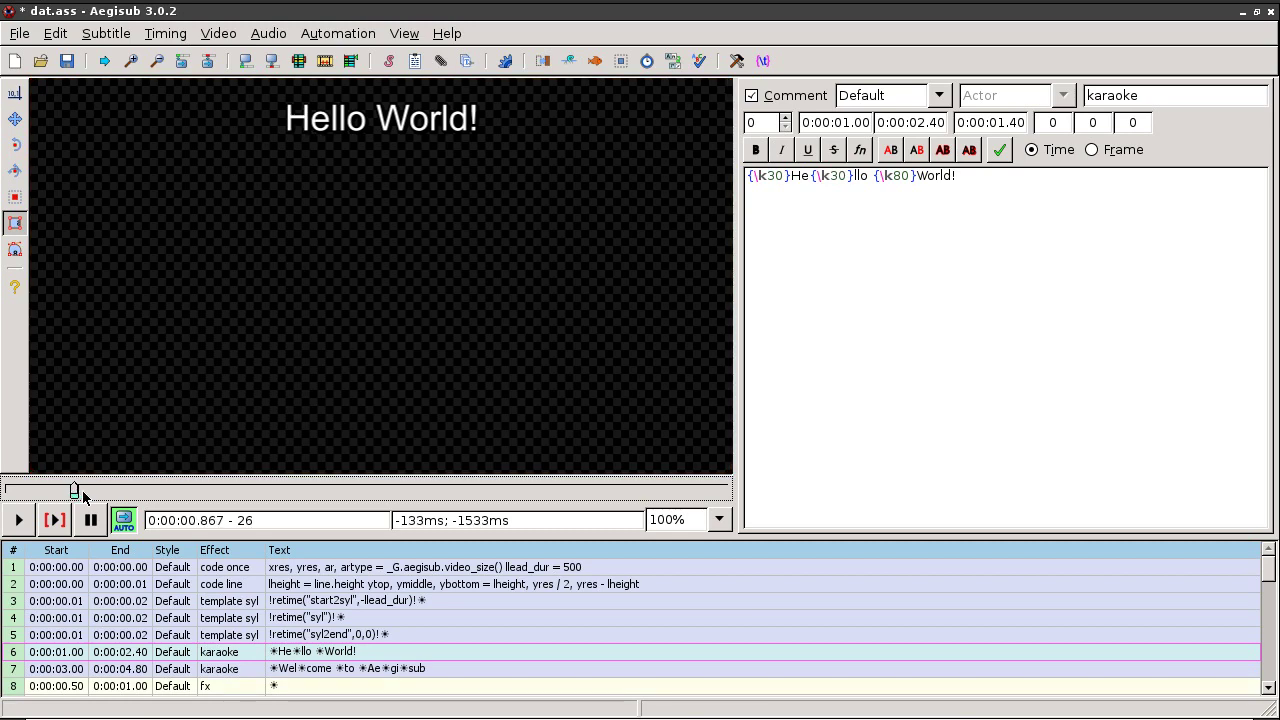
key("Left")
key("Left")
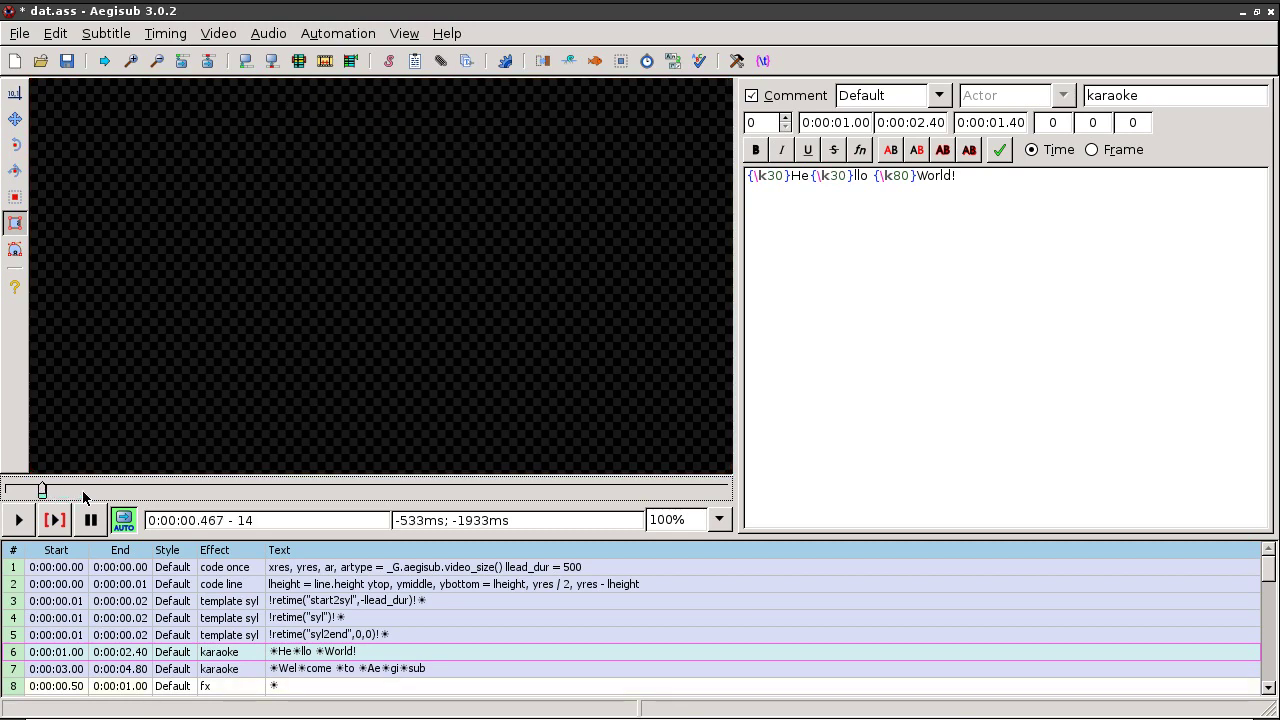
key("Right")
key("Right")
key("Left")
key("Right")
key("Left")
key("Left")
key("Right")
key("Right")
key("Right")
key("Right")
key("Right")
key("Right")
key("Right")
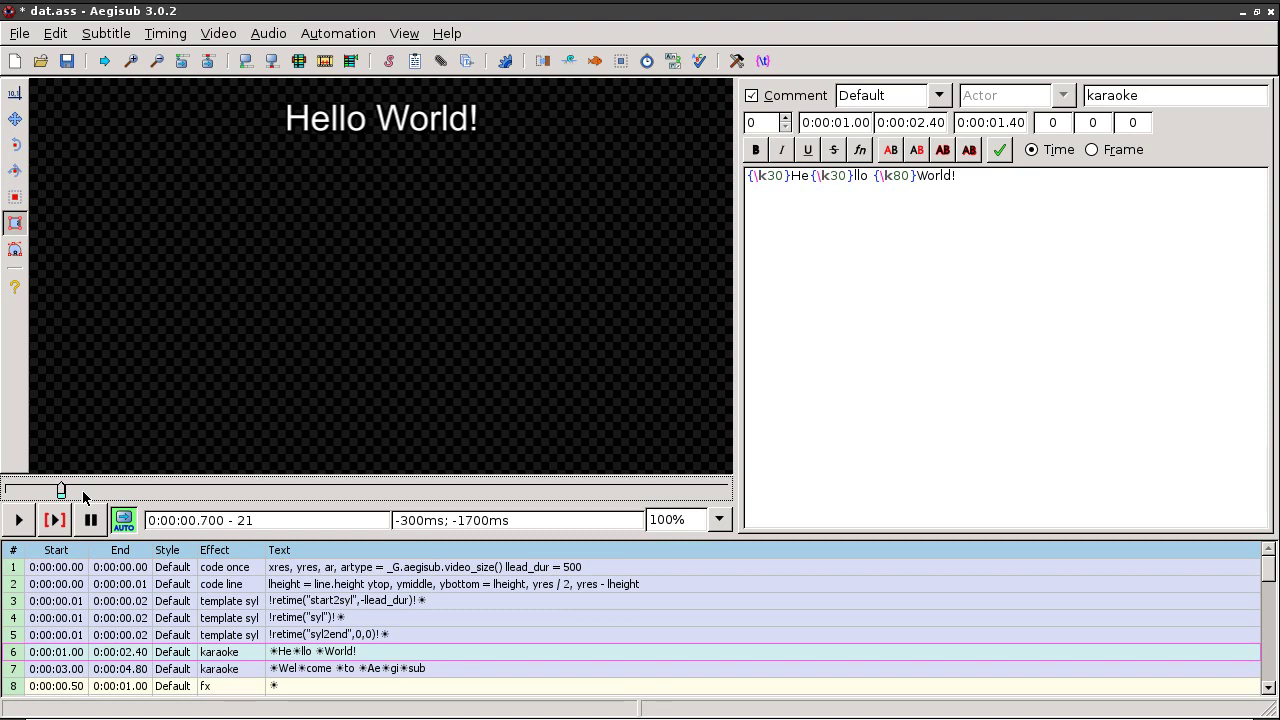
key("Right")
key("Right")
key("Right")
key("Right")
key("Right")
key("Right")
key("Right")
key("Right")
key("Right")
key("Right")
key("Right")
key("Right")
key("Right")
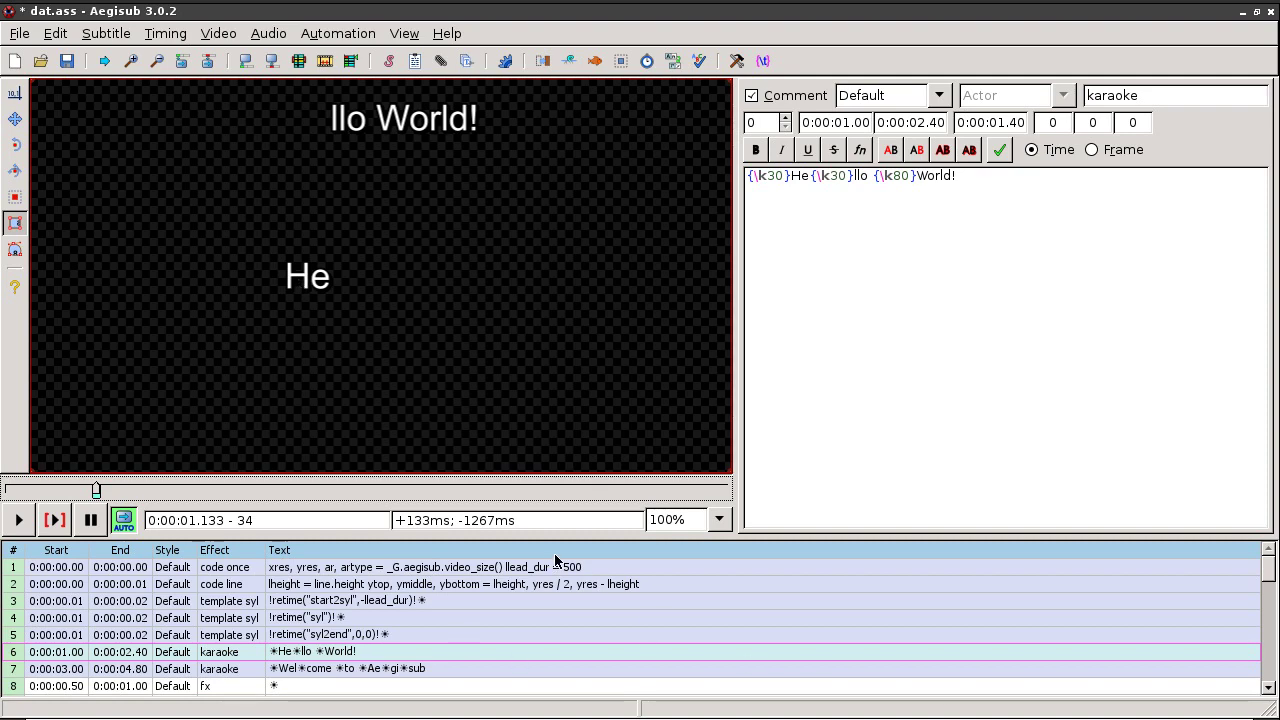
Step: Set the end offset of the syl2end retime call in line 5 to llead_dur
left_click(415, 634)
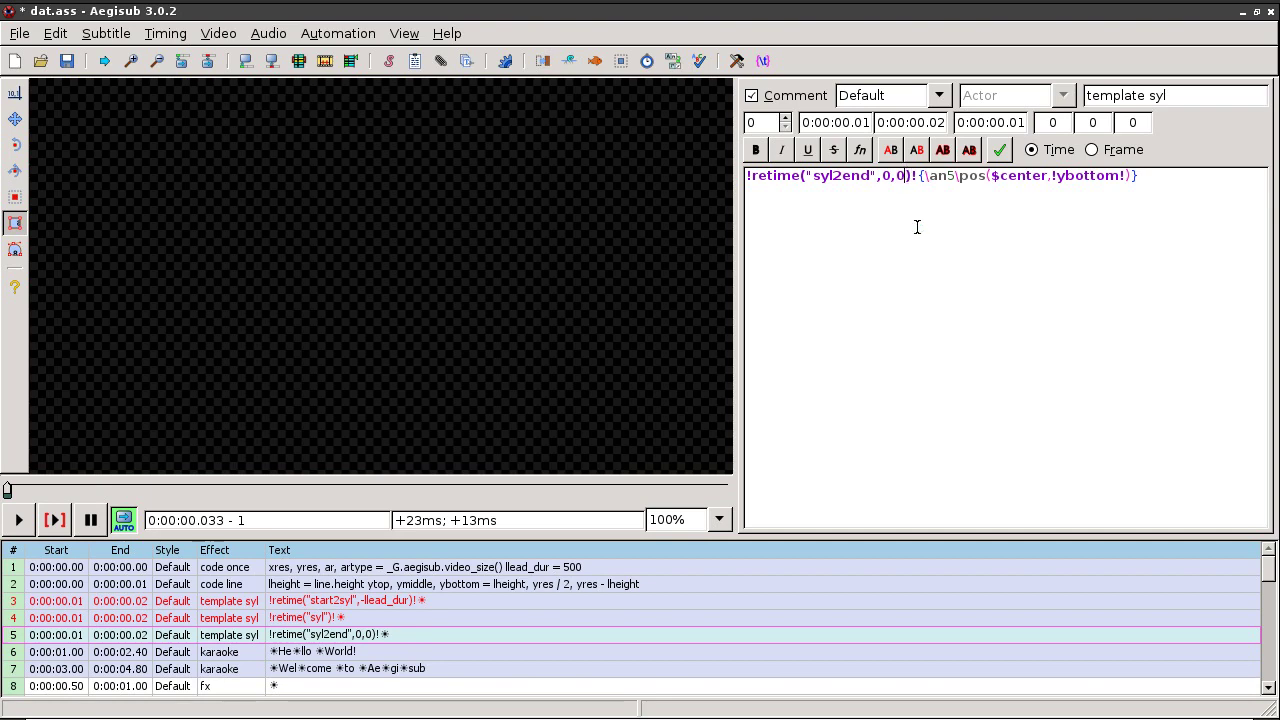
key("shift+Left")
type("llead_dur")
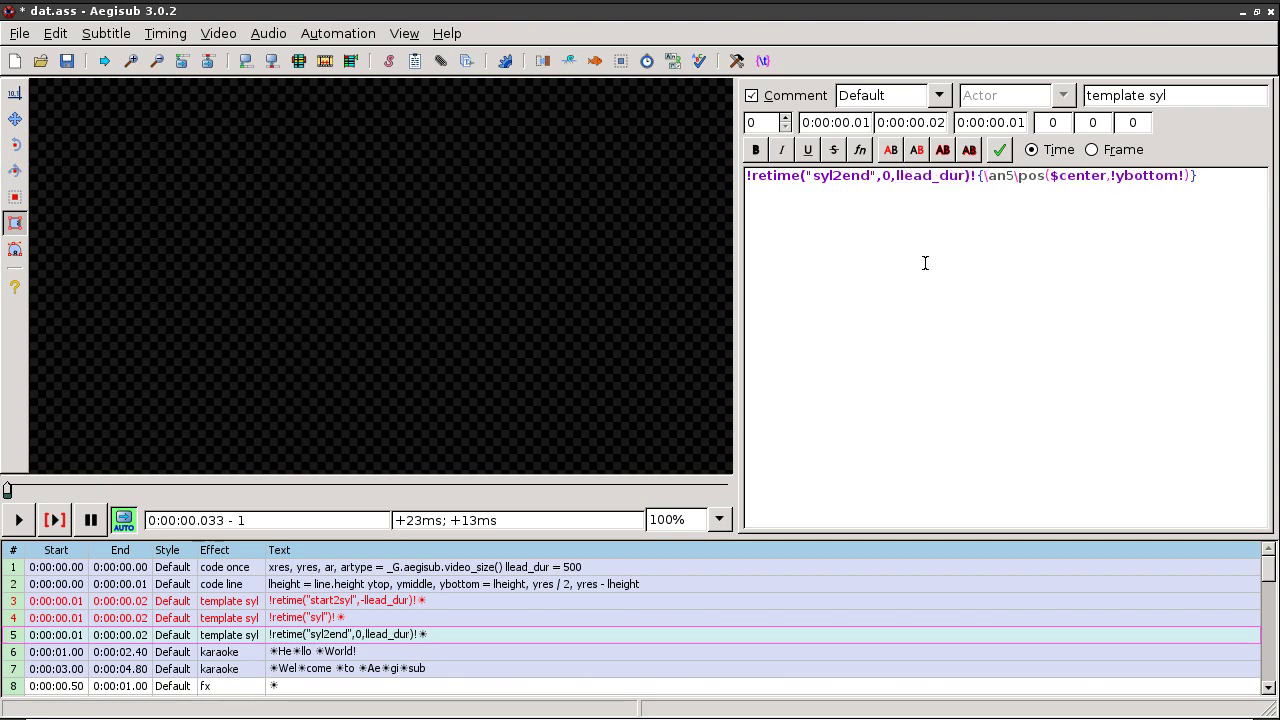
double_click(919, 176)
left_click(908, 175)
triple_click(908, 175)
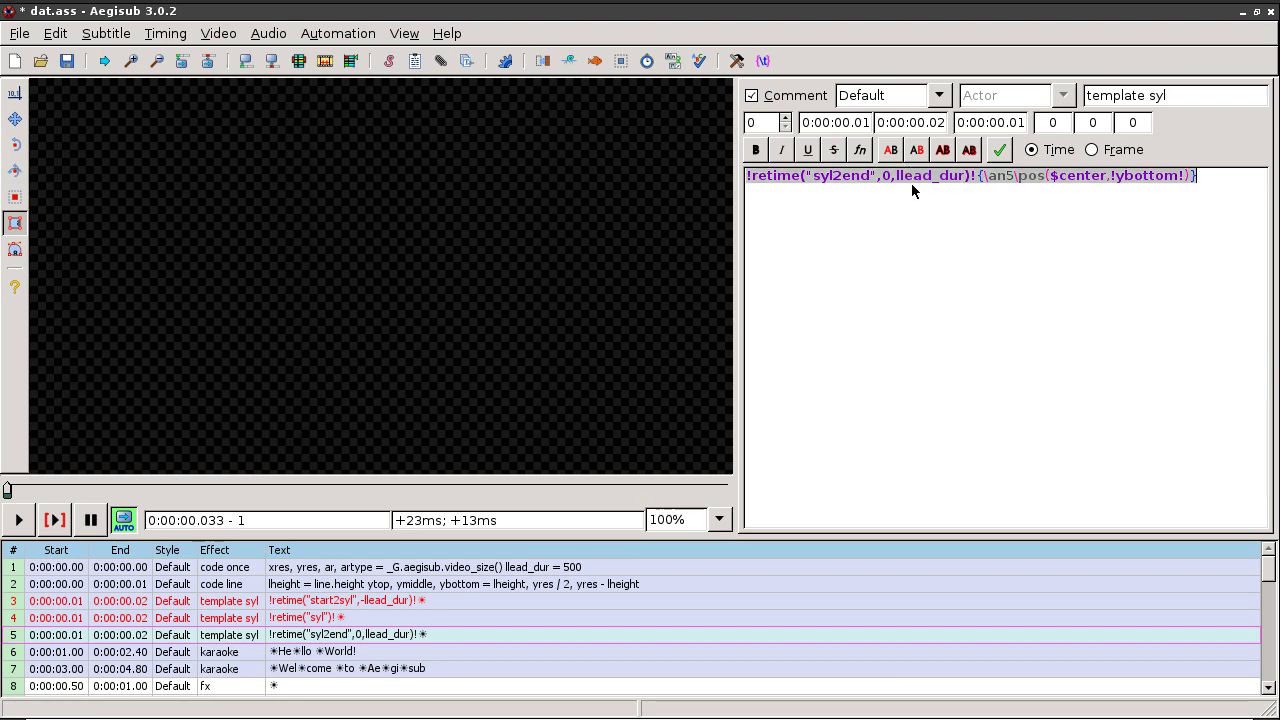
left_click(916, 184)
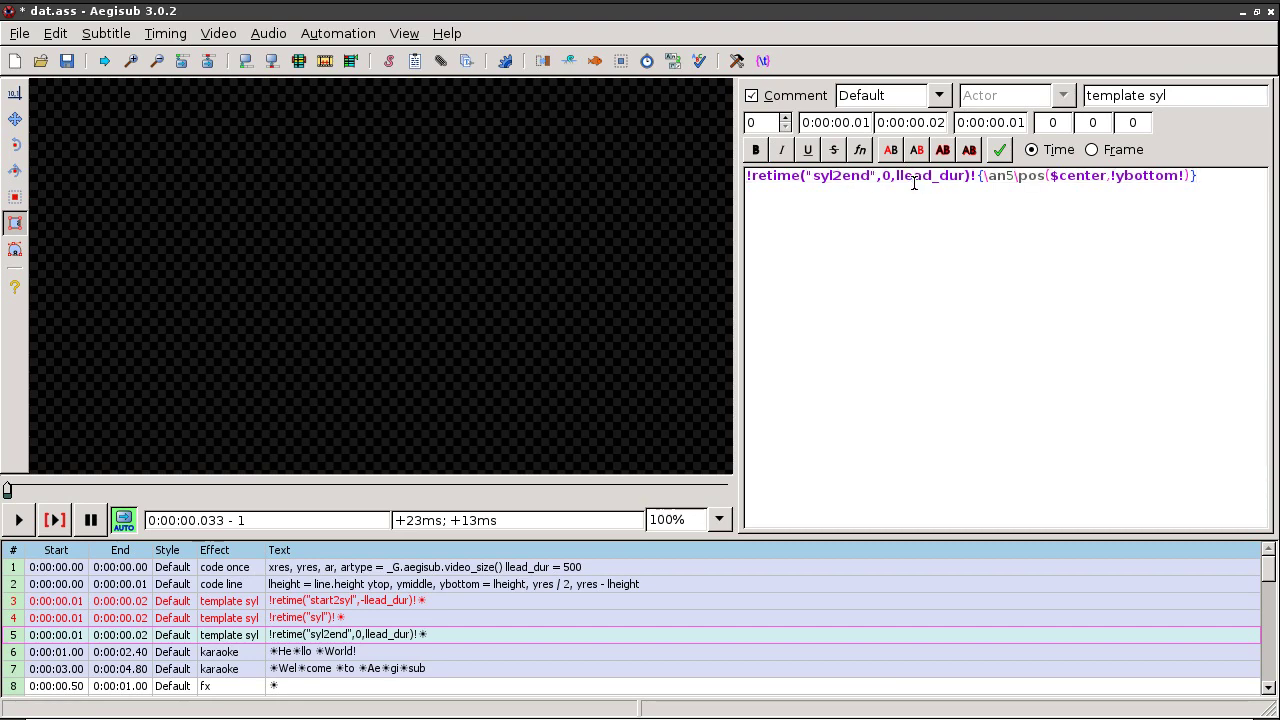
double_click(916, 176)
Step: Add the fade-out tag \fad(0,!llead_dur!) after the \pos tag in the syl2end template on line 5
left_click(994, 306)
type("\\fad(0,!llead_dur!)")
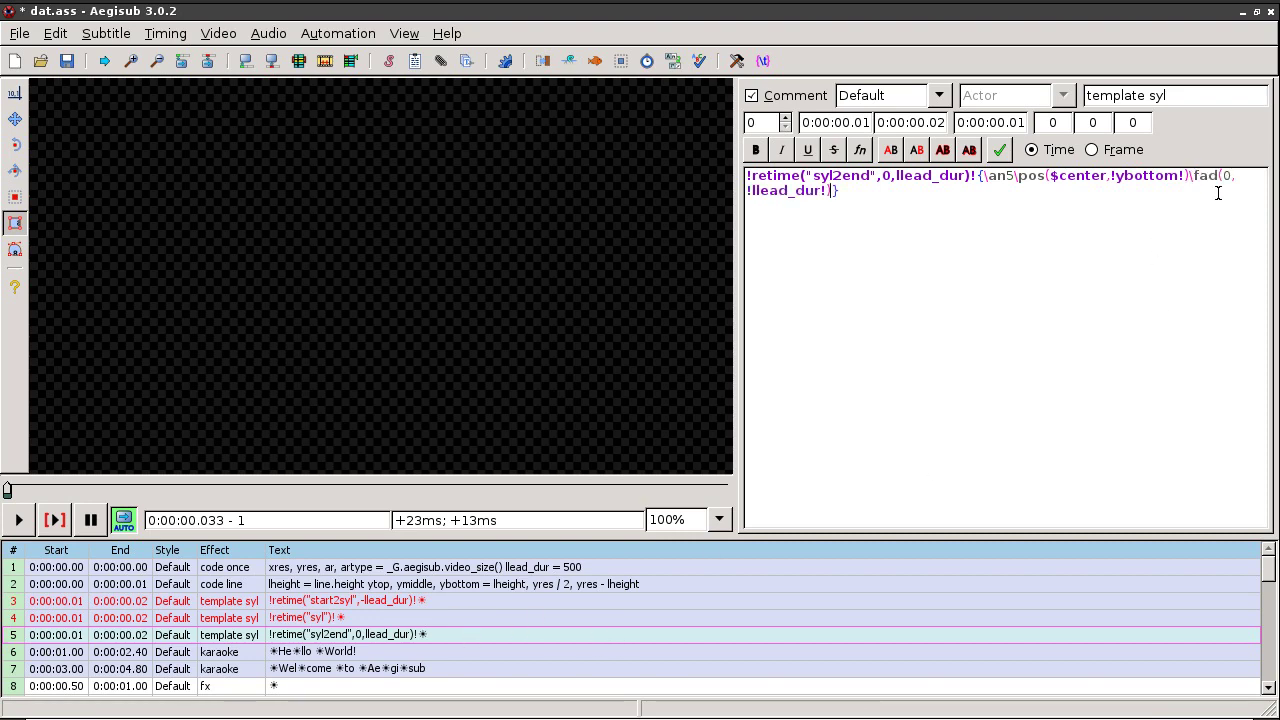
double_click(1206, 176)
double_click(786, 191)
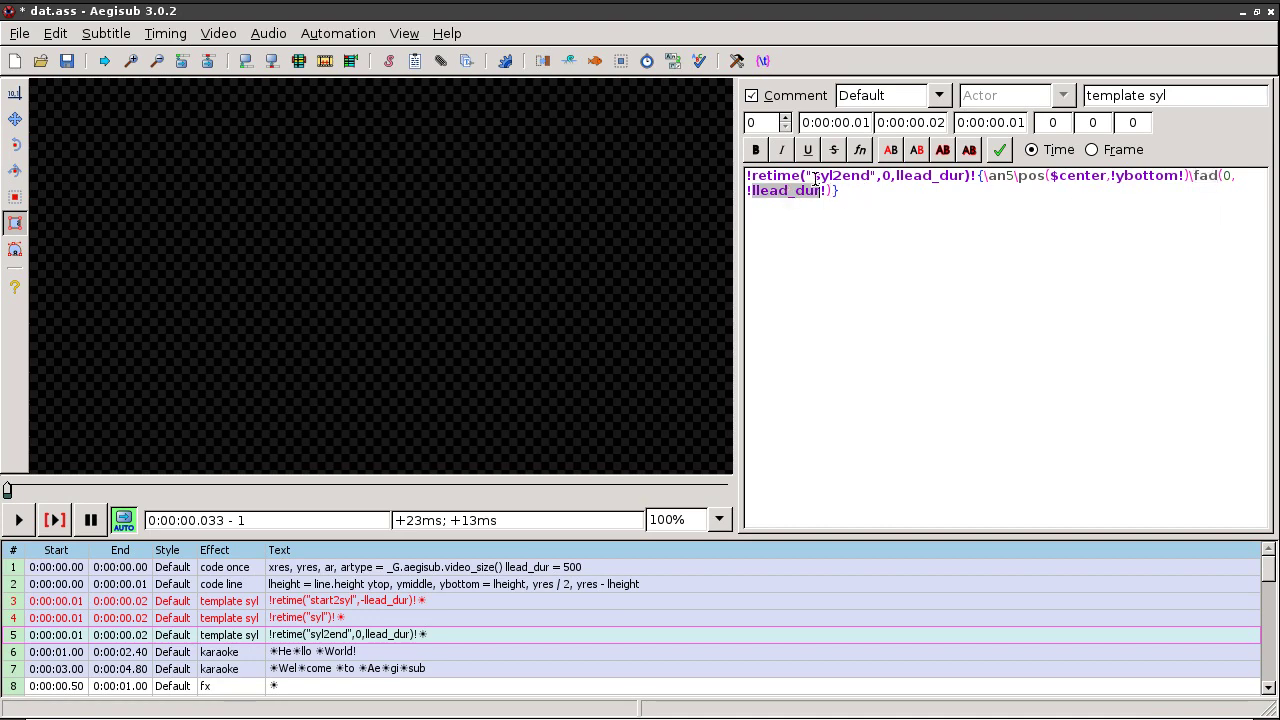
double_click(823, 176)
double_click(778, 190)
left_click(766, 191)
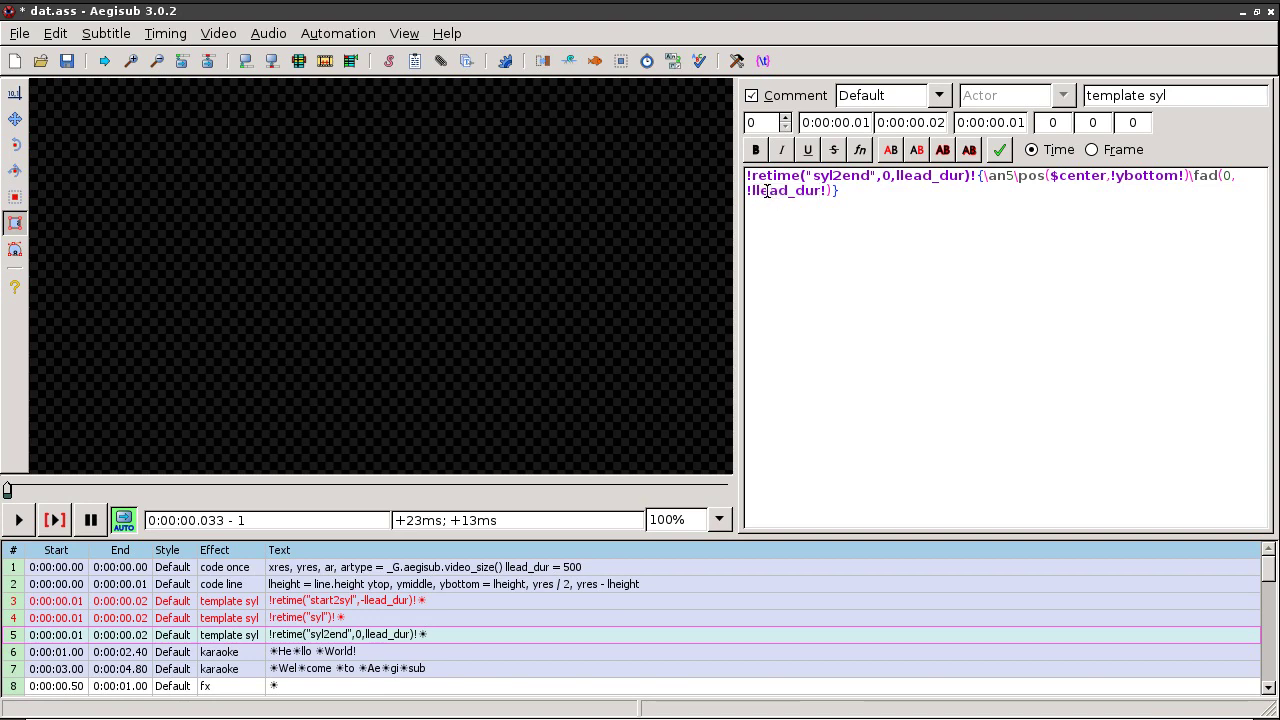
double_click(1227, 176)
Step: Copy the \fad(0,!llead_dur!) tag from line 5 to after the \pos tag in the start2syl template on line 3
left_click(832, 191)
left_click(1192, 177, "shift")
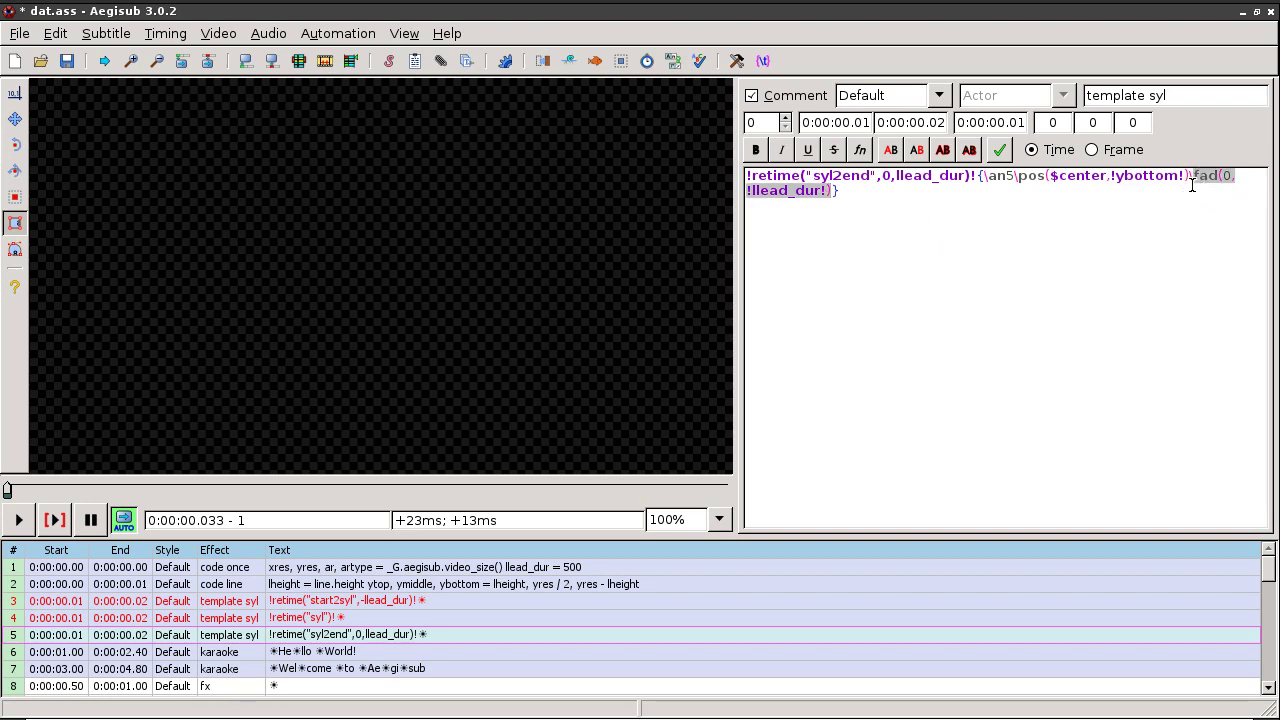
left_click(1189, 177)
left_click(832, 191, "shift")
key("ctrl+c")
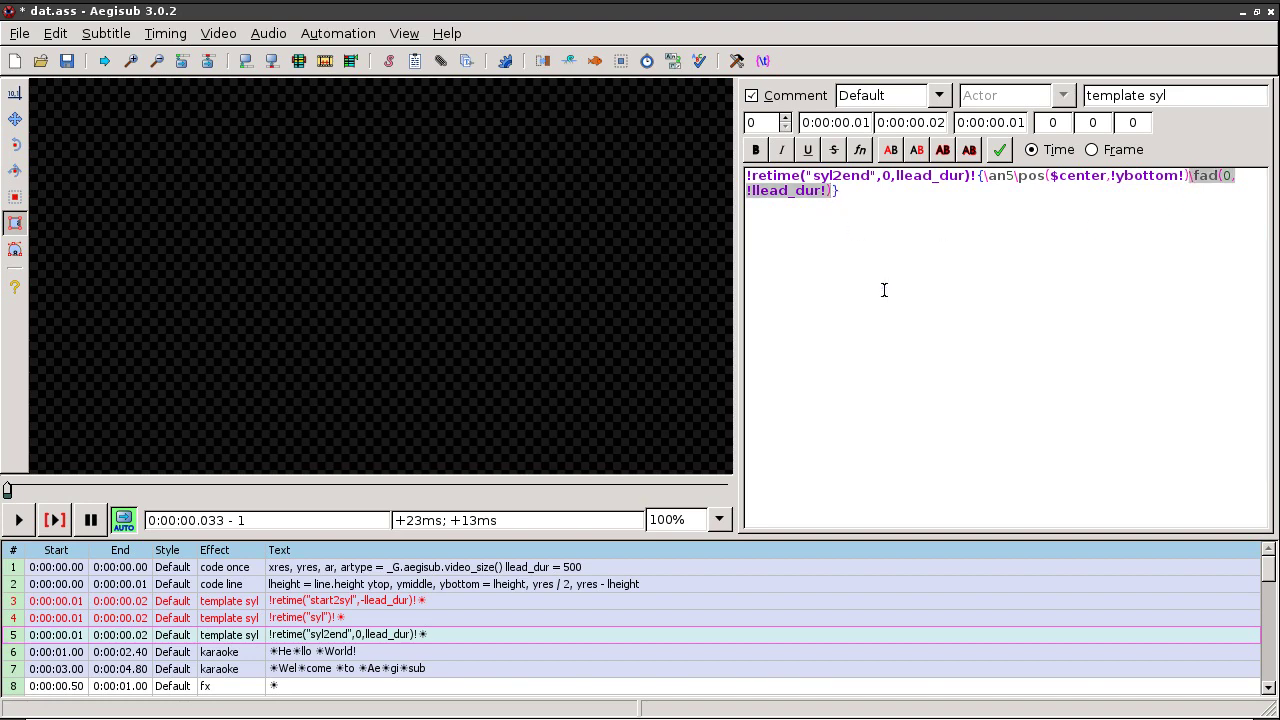
left_click(912, 428)
left_click(427, 601)
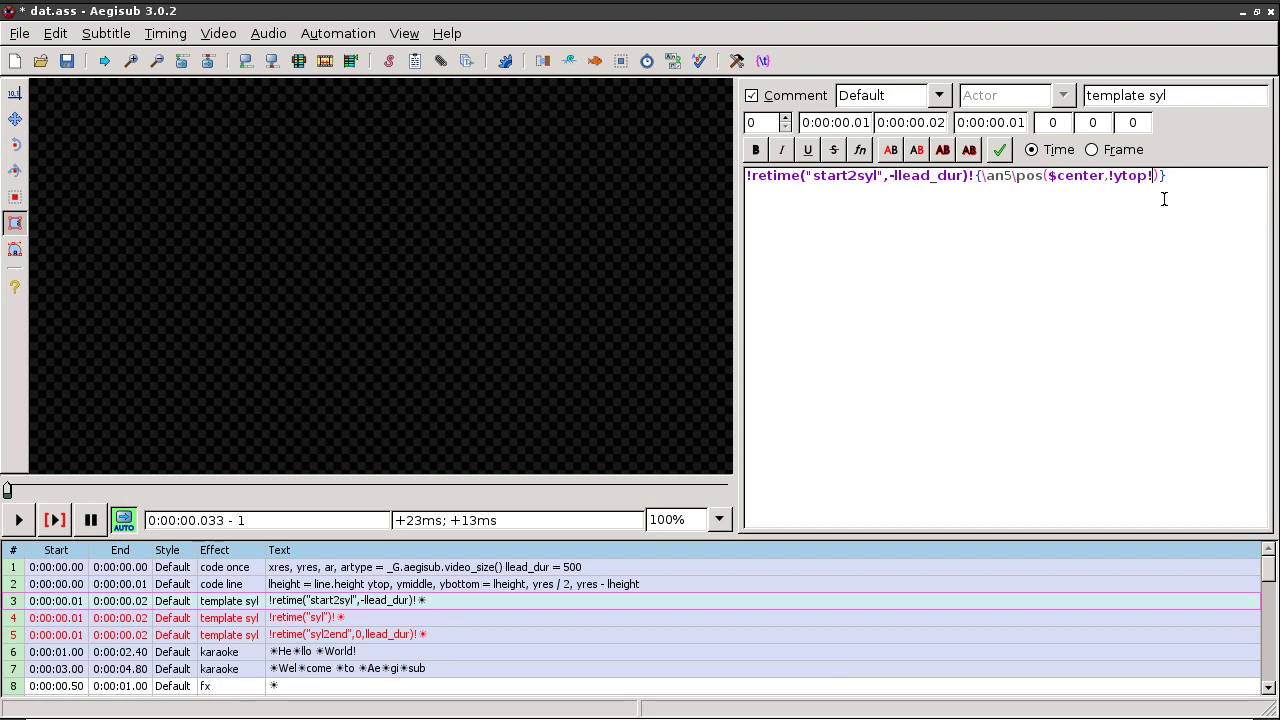
key("ctrl+v")
Step: Swap the fade arguments in line 3 so the tag reads \fad(!llead_dur!,0), and save the file
double_click(790, 191)
left_click(826, 191)
left_click(747, 191, "shift")
key("ctrl+c")
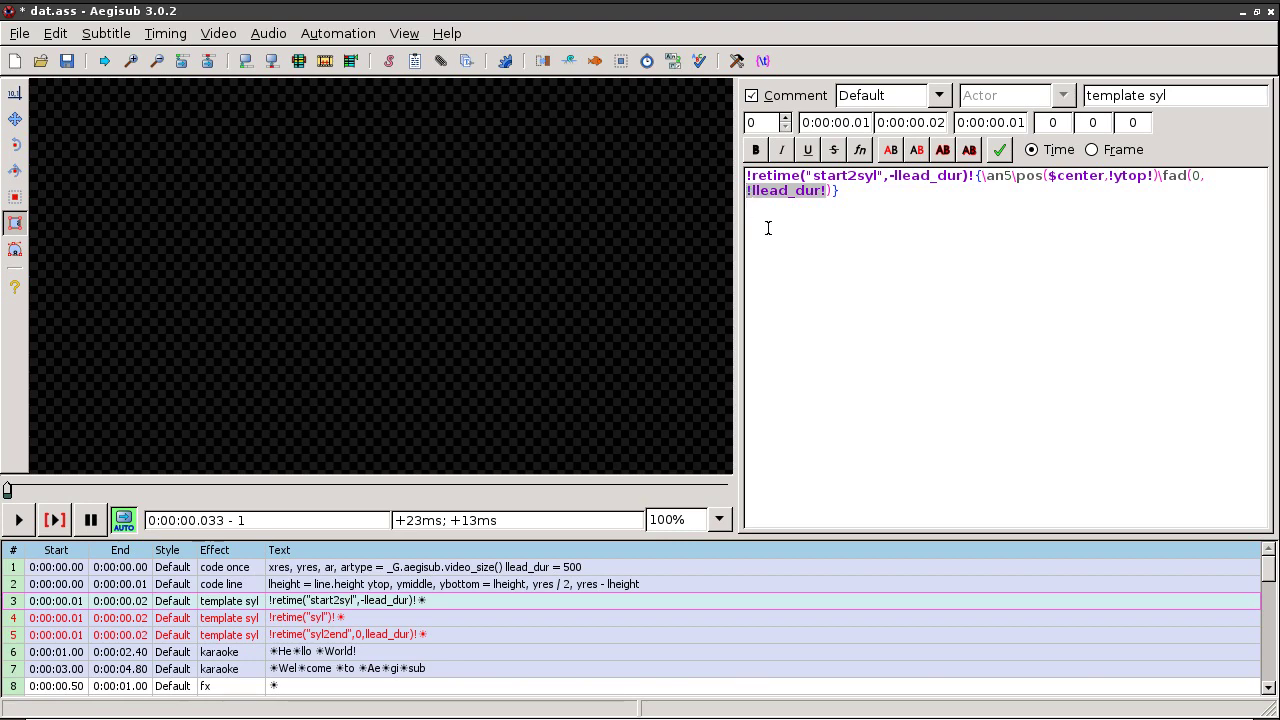
key("BackSpace")
key("BackSpace")
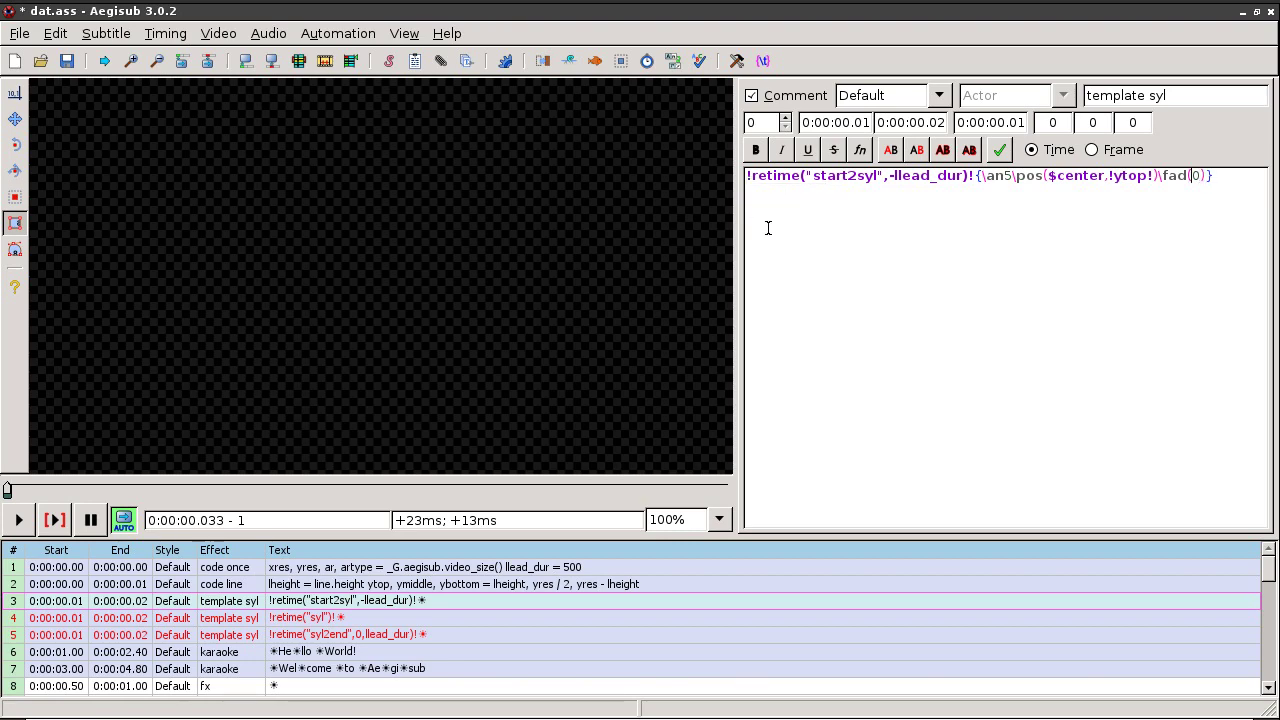
key("ctrl+v")
type(",")
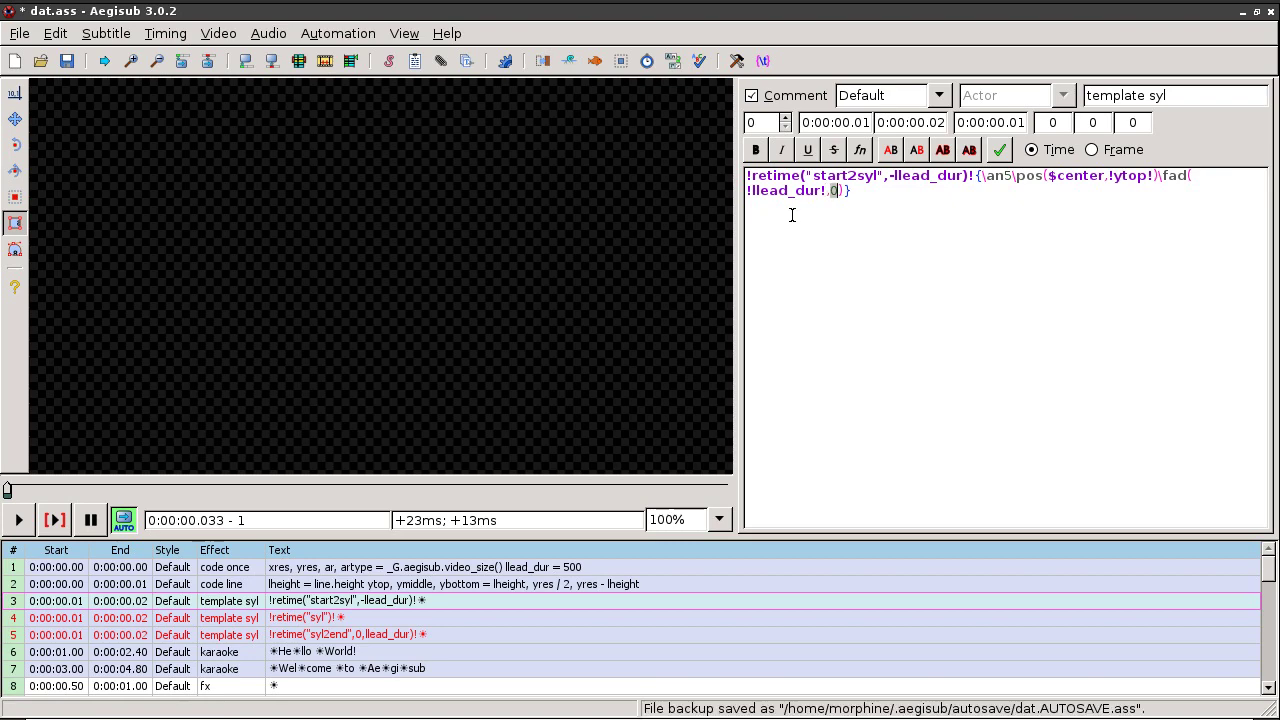
key("ctrl+s")
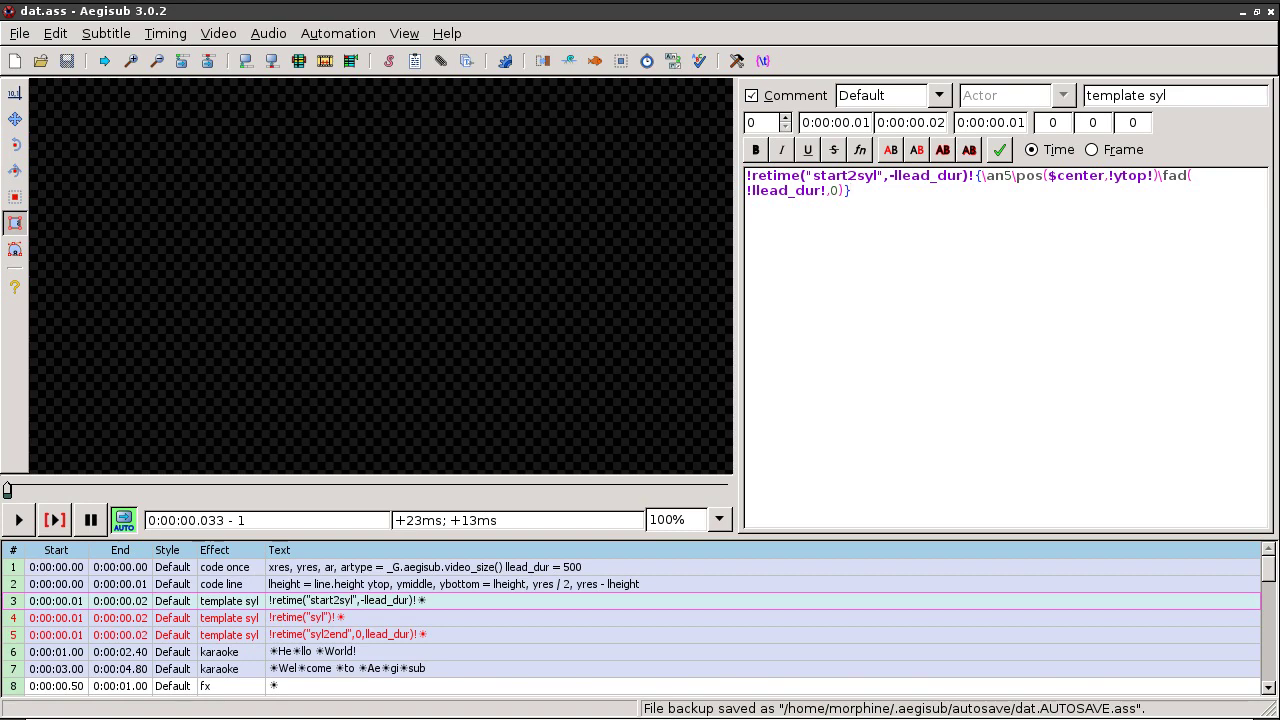
Step: Add \t(0,!$sdur/2!,\fscx150\fscy150)\t(!$sdur/2!,$sdur,\fscx100\fscy100) after the \pos tag in the syl template on line 4
left_click(364, 618)
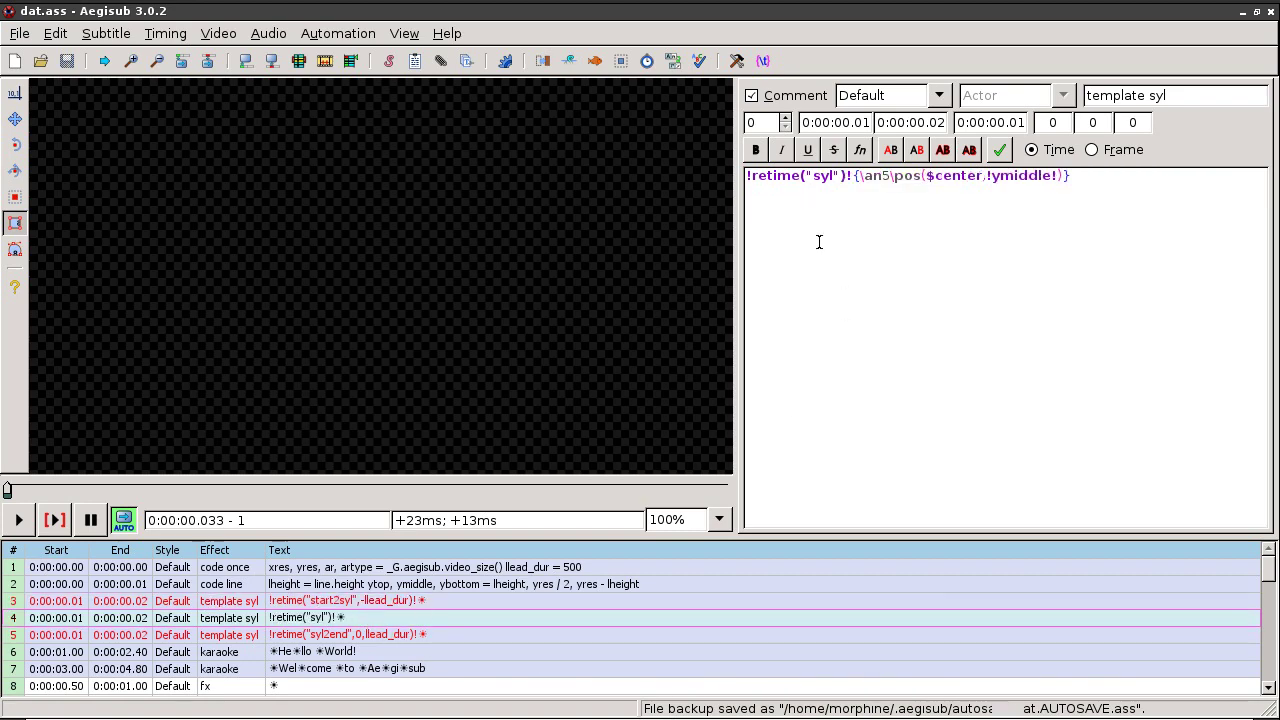
double_click(823, 176)
left_click(1096, 175)
type("\\t(0,!$sdur/2!,\\fscx150\\fscy150)\\t(!$sdur/2!,$sdur,\\fscx100\\fscy100)")
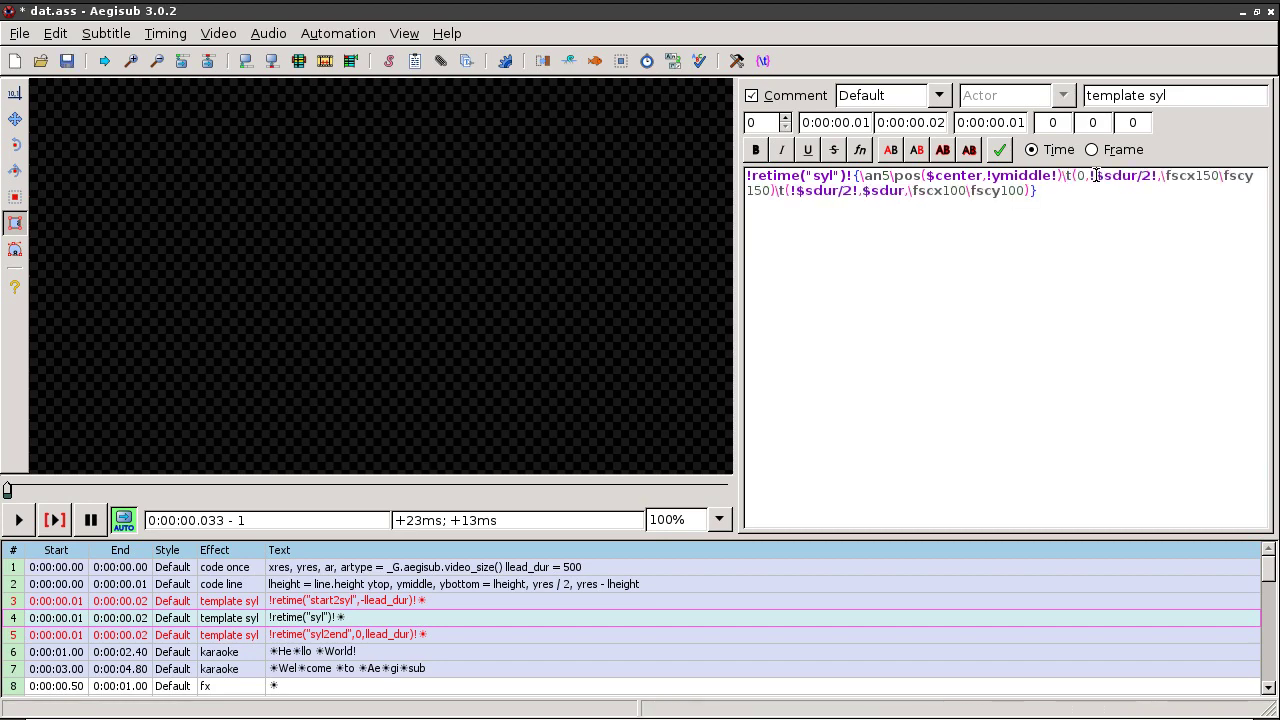
double_click(1081, 175)
left_click(822, 177)
left_click(830, 230)
Step: Try $sstart as the start time of the first \t transform in line 4, and restore it to 0
double_click(1081, 176)
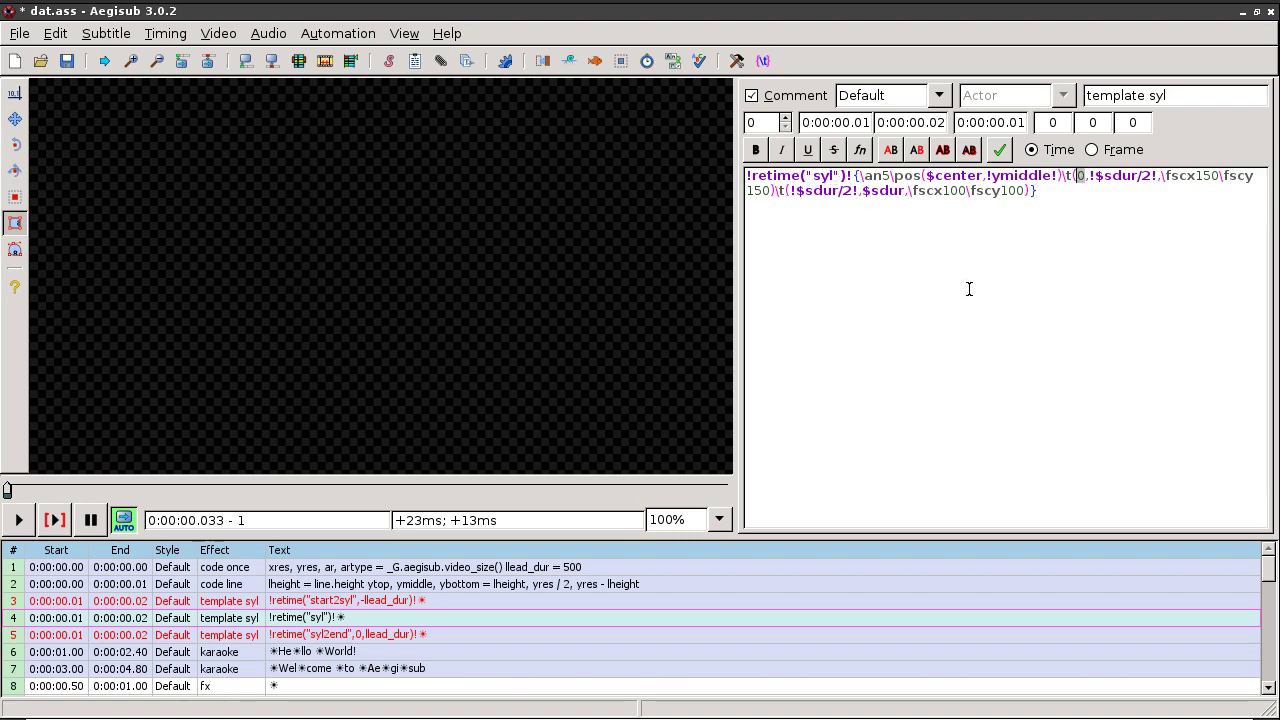
type("$")
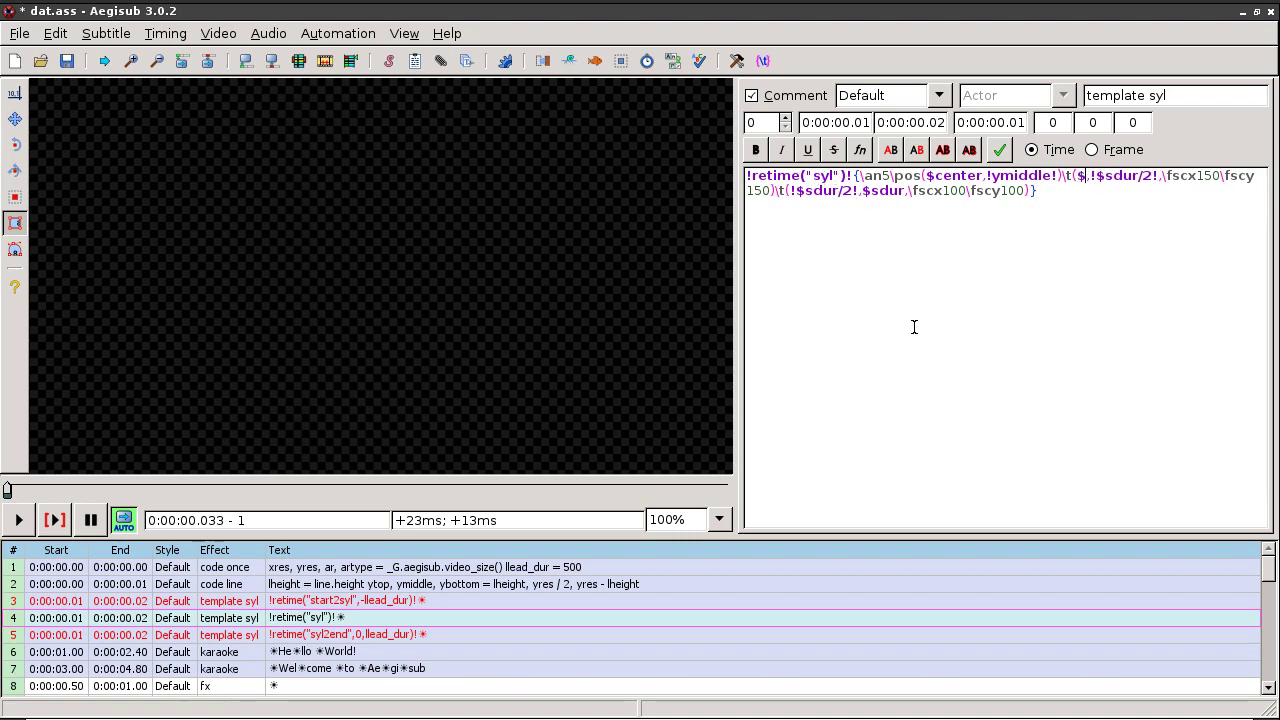
type("s")
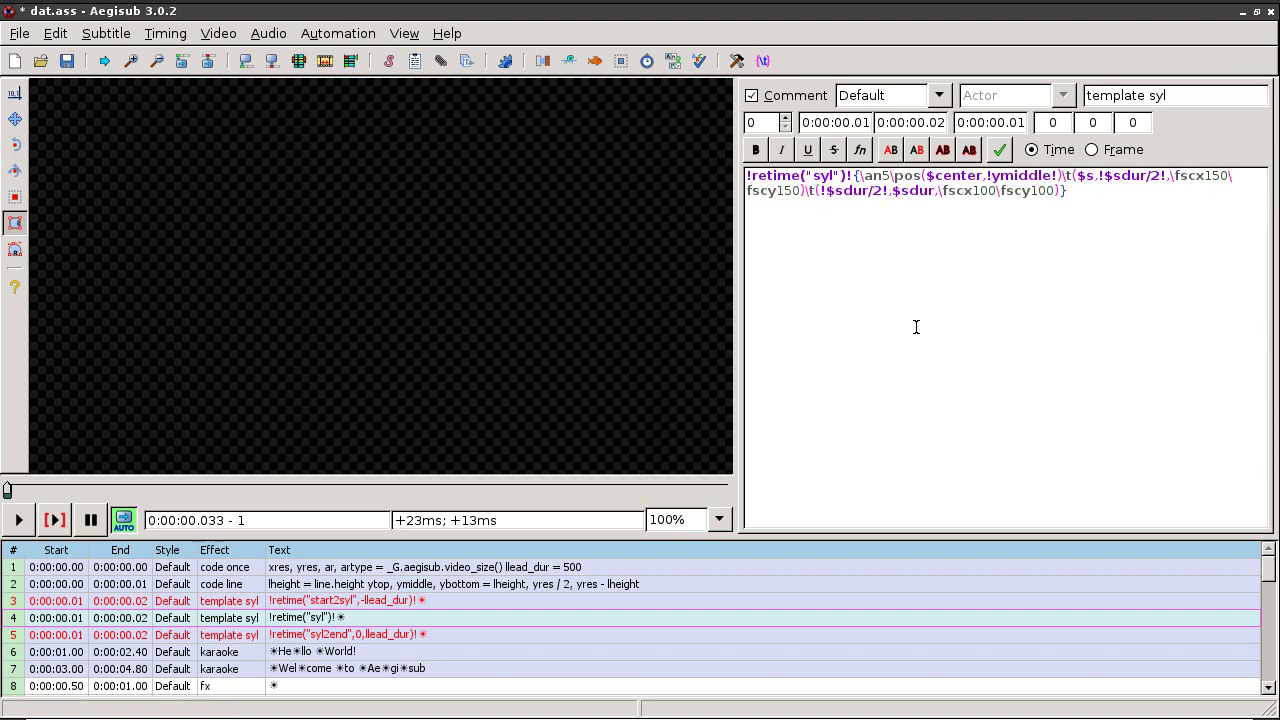
type("star")
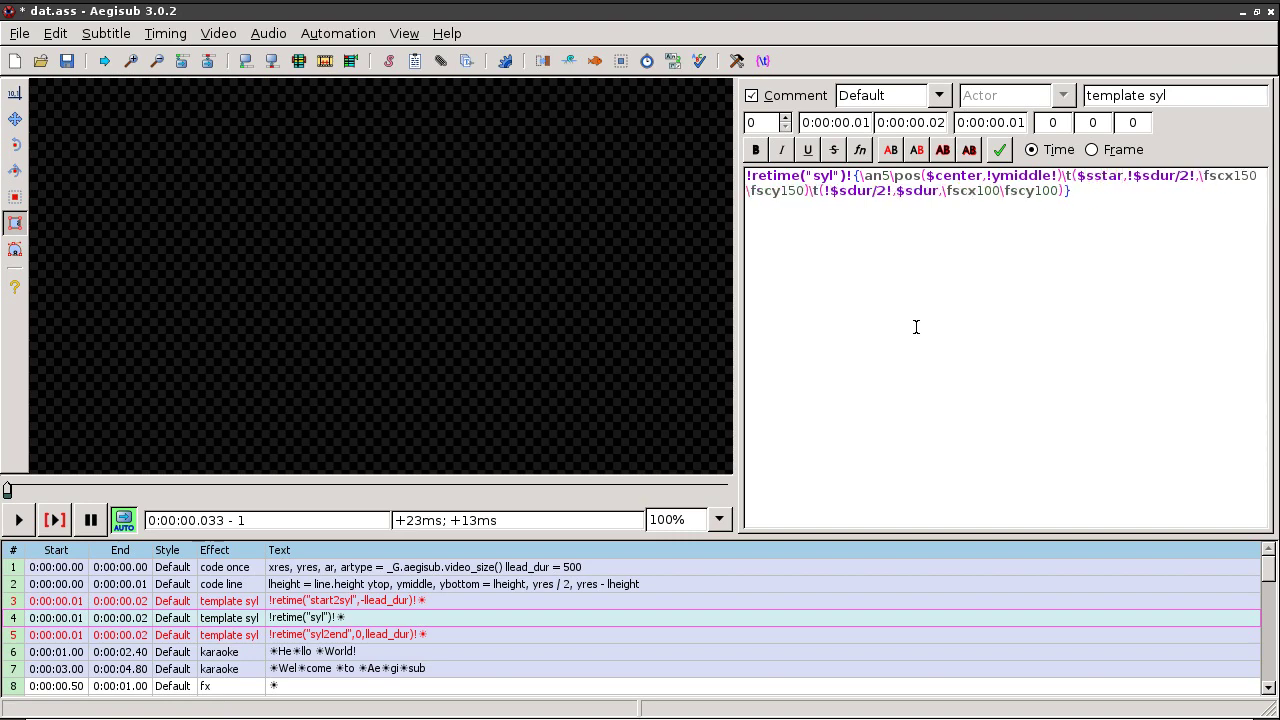
type("t")
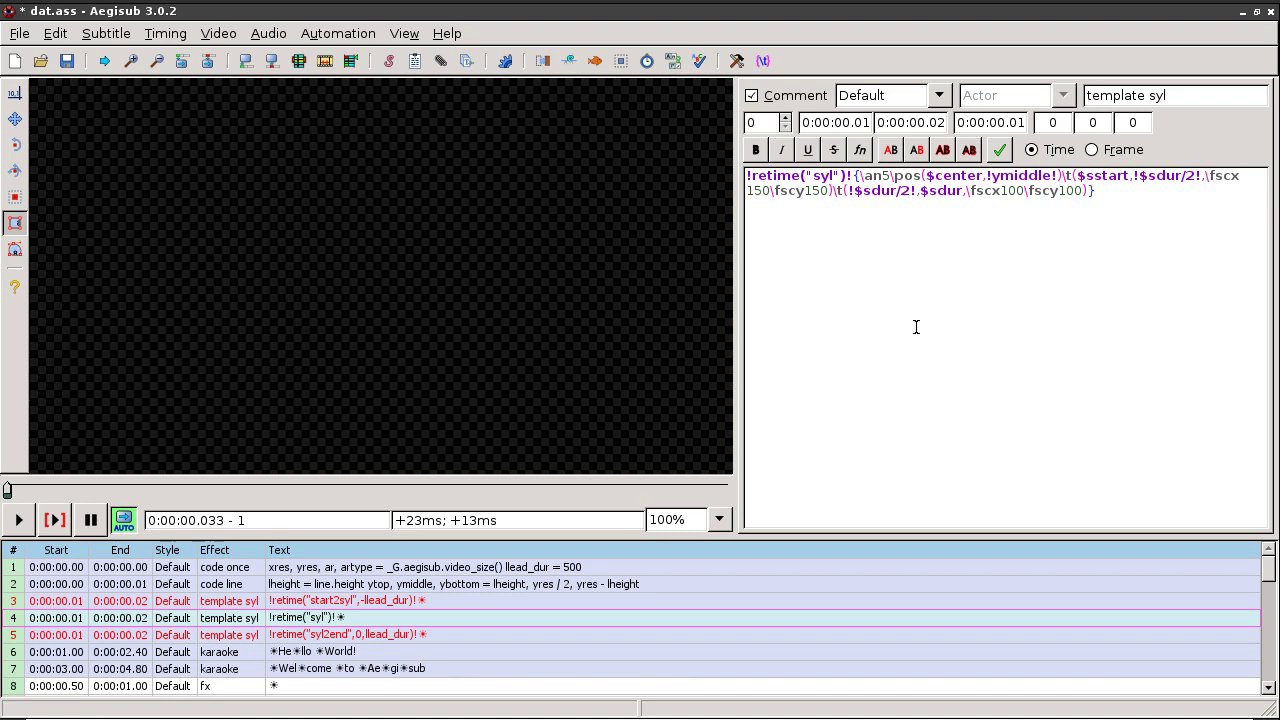
key("BackSpace")
key("BackSpace")
key("BackSpace")
key("BackSpace")
key("BackSpace")
key("BackSpace")
key("BackSpace")
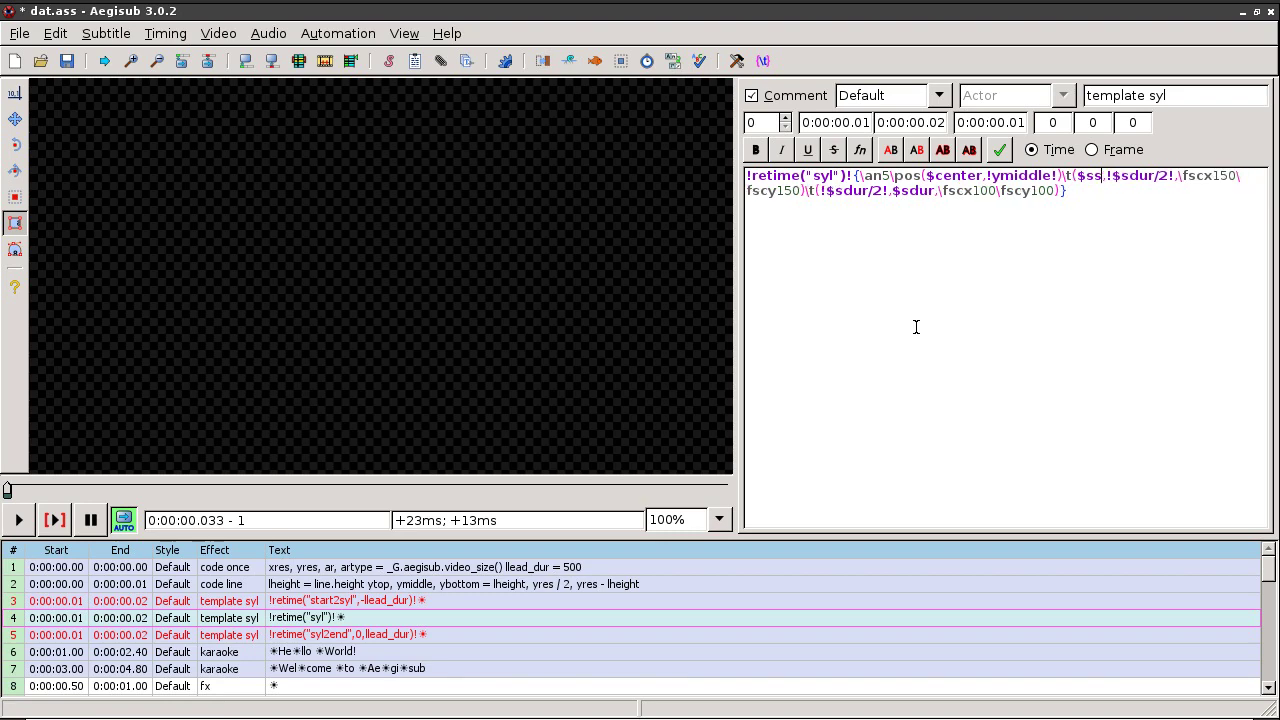
type("0")
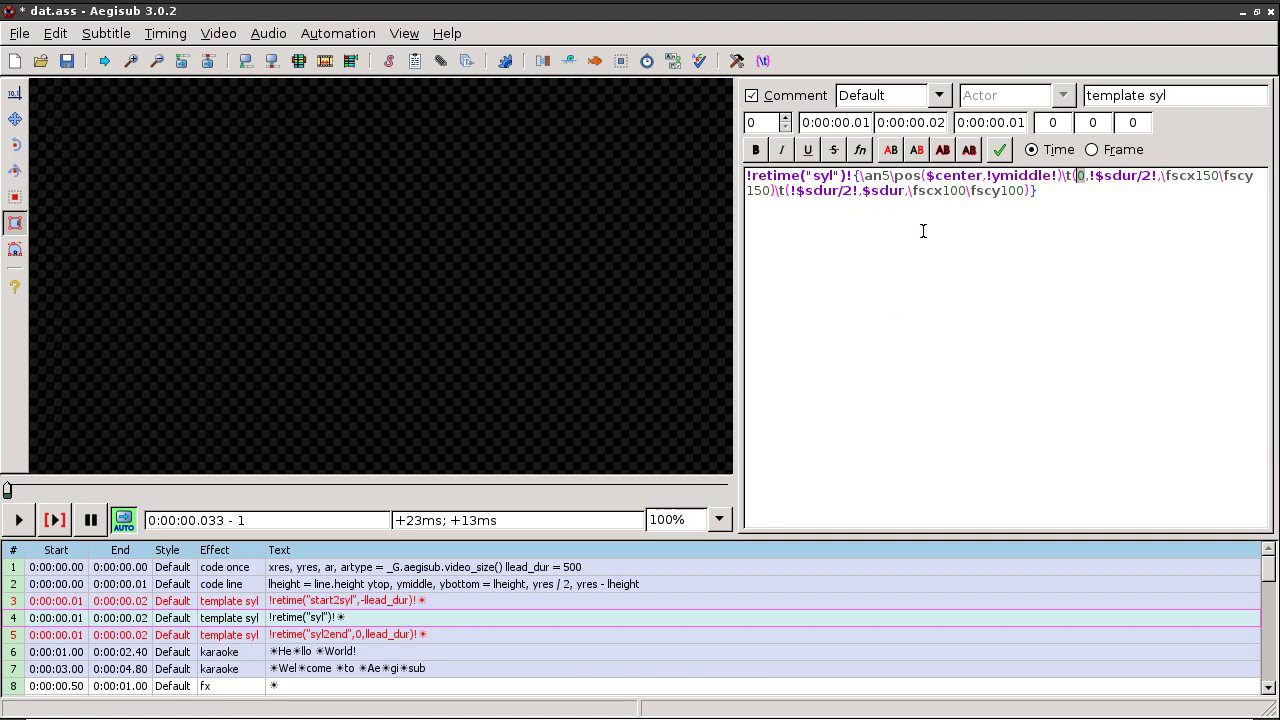
Step: Examine the time arguments and scale values of the two \t transforms in line 4
left_click(1090, 191)
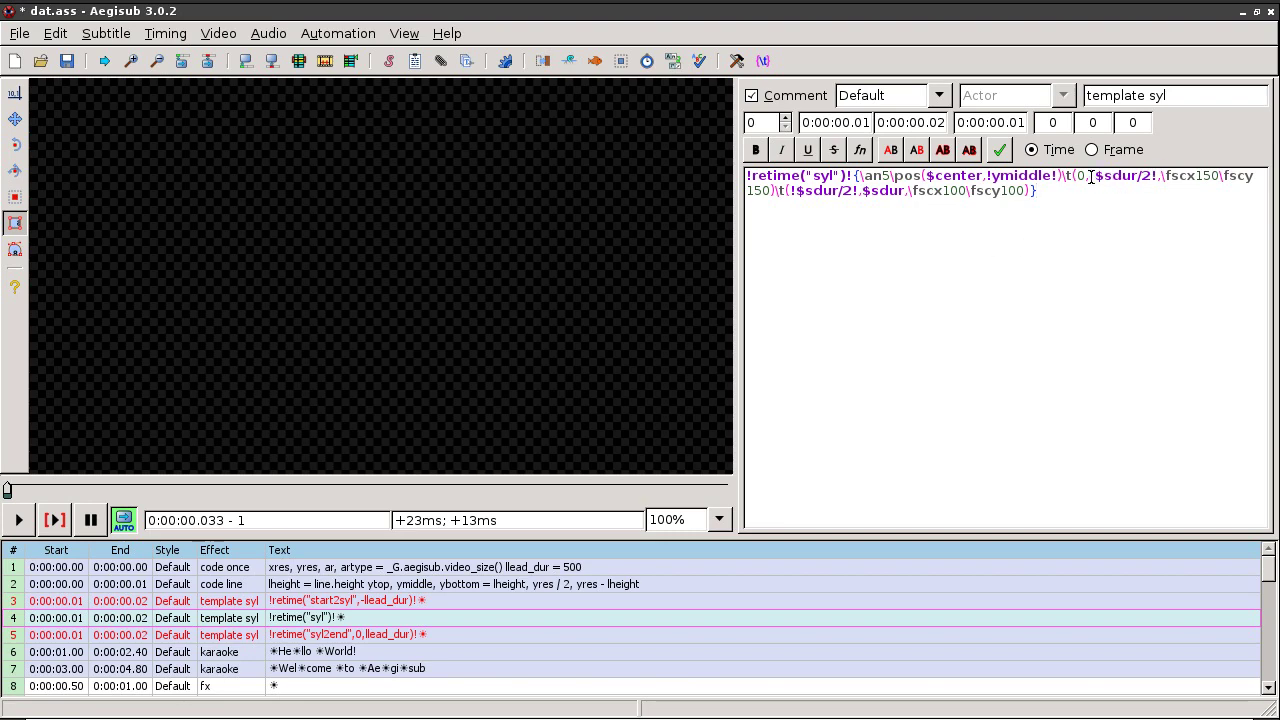
mouse_move(1090, 177)
left_mouse_down()
mouse_move(1160, 177)
mouse_move(1090, 177)
left_mouse_up()
left_click(1161, 177, "shift")
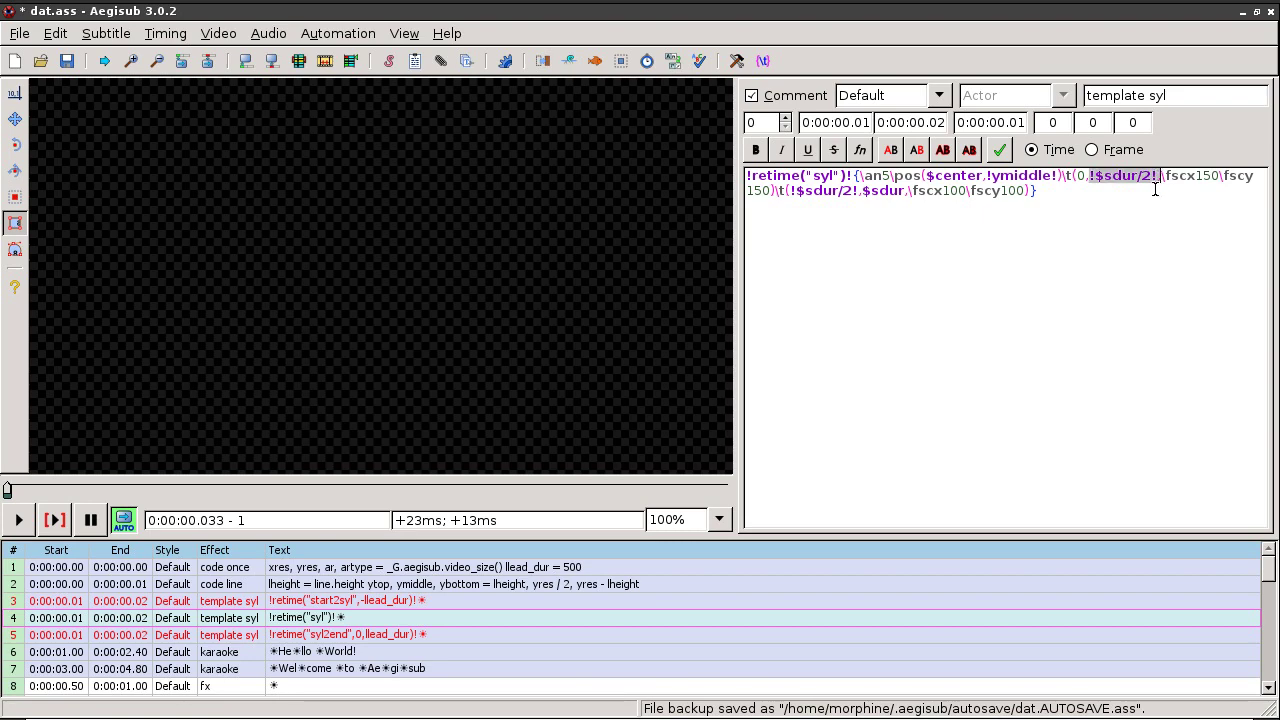
left_click(1180, 177)
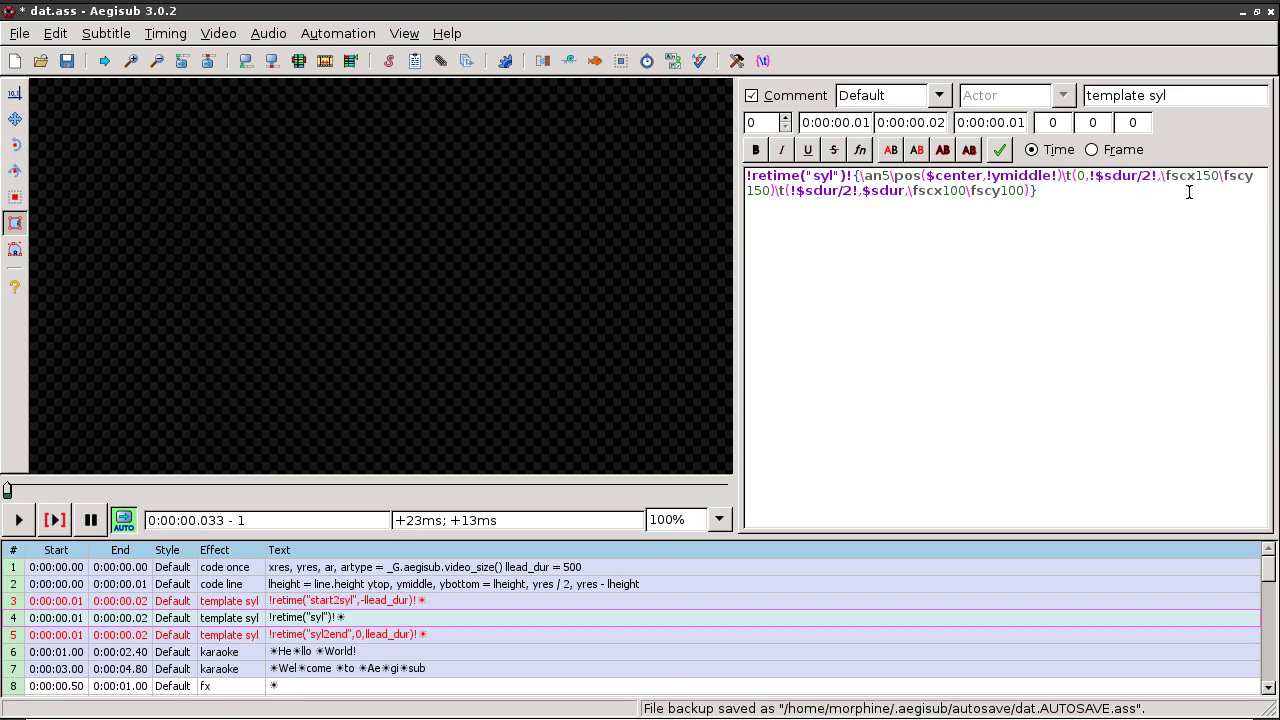
left_click(794, 190)
left_click_drag(799, 190, 865, 191)
double_click(889, 191)
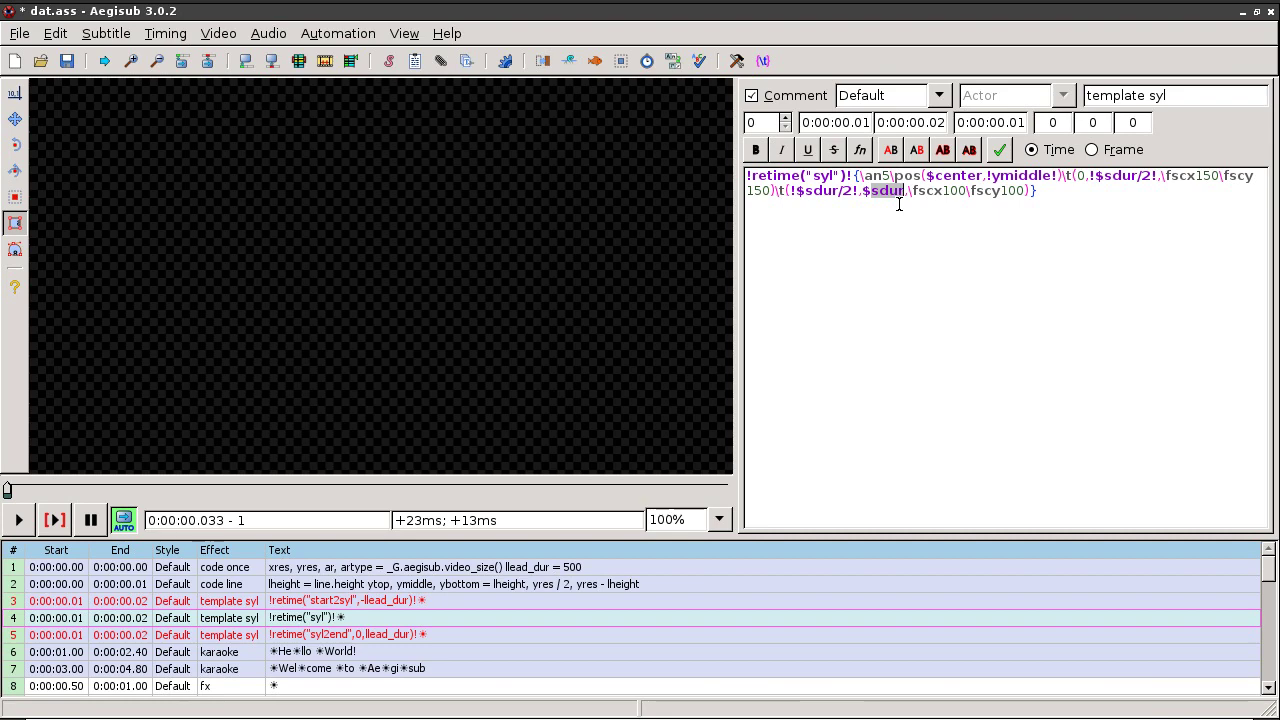
left_click(912, 188)
key("shift+Right")
key("shift+Right")
key("shift+Right")
key("shift+Right")
key("shift+Right")
key("shift+Right")
key("shift+Right")
key("shift+Right")
left_click(1037, 233)
Step: Save the file and reapply the karaoke template with the new fade and scaling effects
key("ctrl+s")
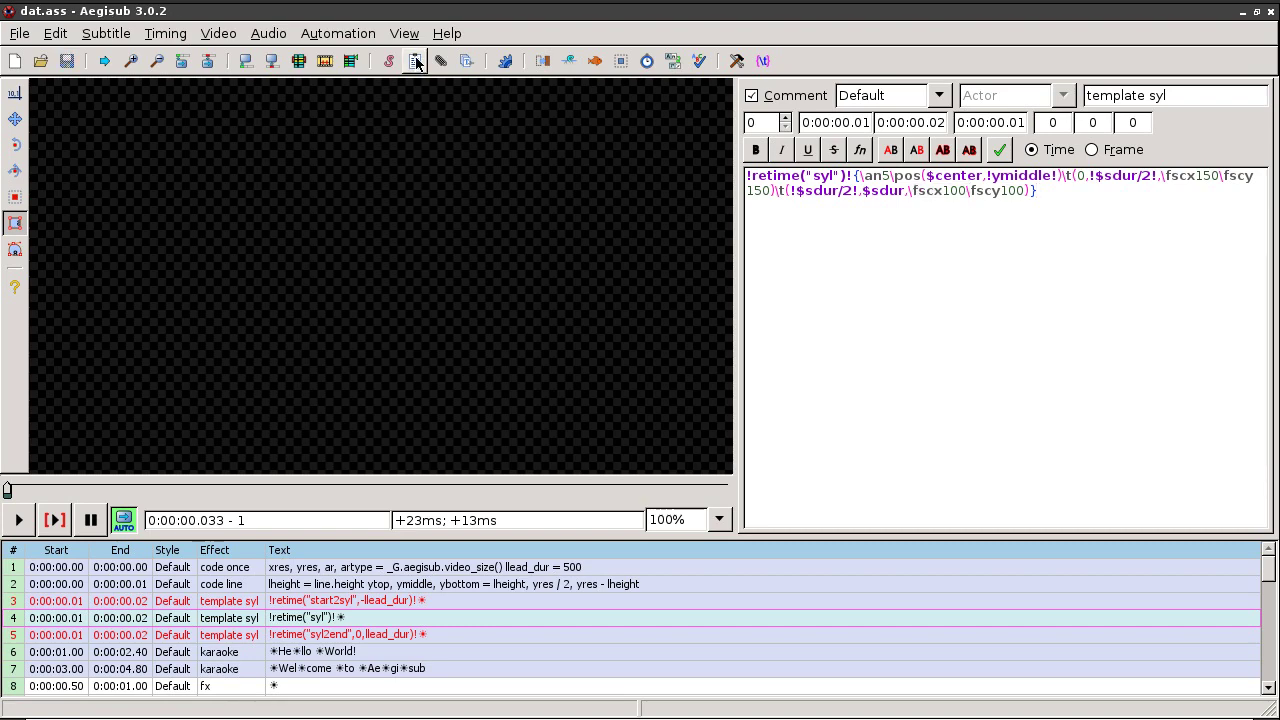
left_click(357, 34)
left_click(361, 162)
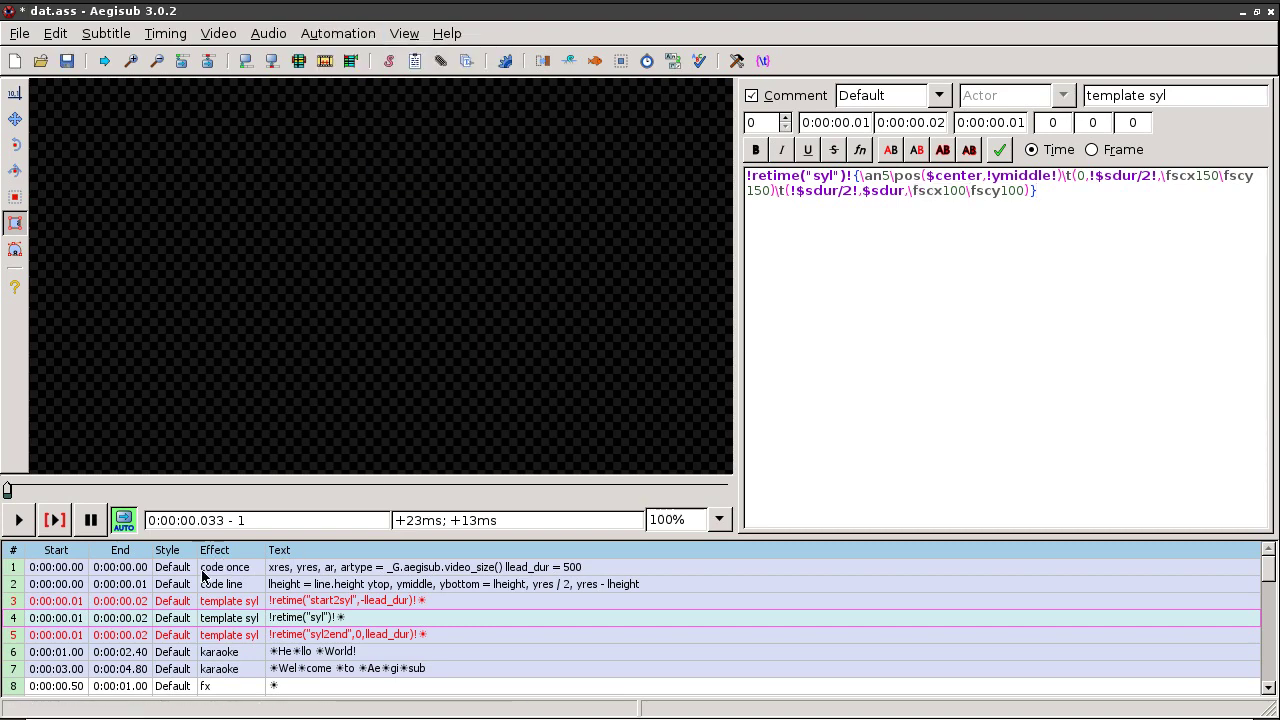
Step: Examine the lead-in fade of "Hello World!" frame by frame, from the start of the video to the first syllable at about 1 second
left_click(8, 488)
key("Right")
key("Right")
key("Right")
key("Right")
key("Right")
key("Right")
key("Right")
key("Right")
key("Right")
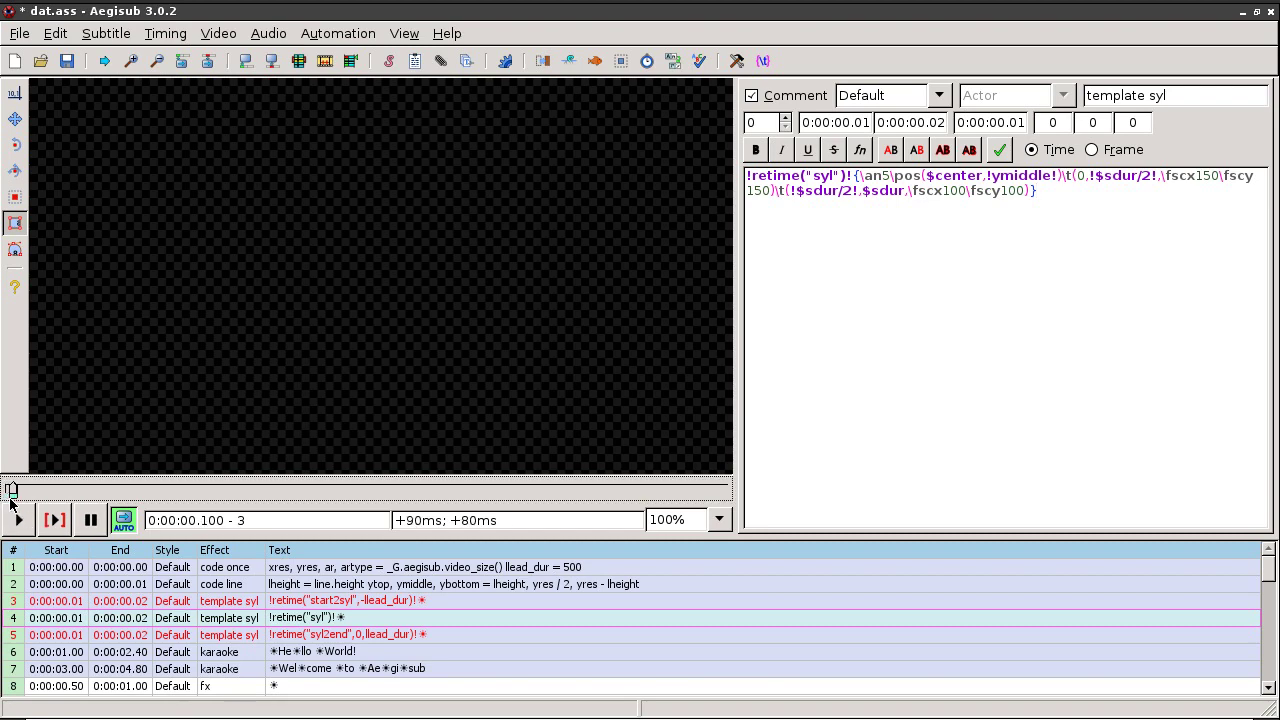
key("Right")
key("Right")
key("Right")
key("Right")
key("Right")
key("Right")
key("Right")
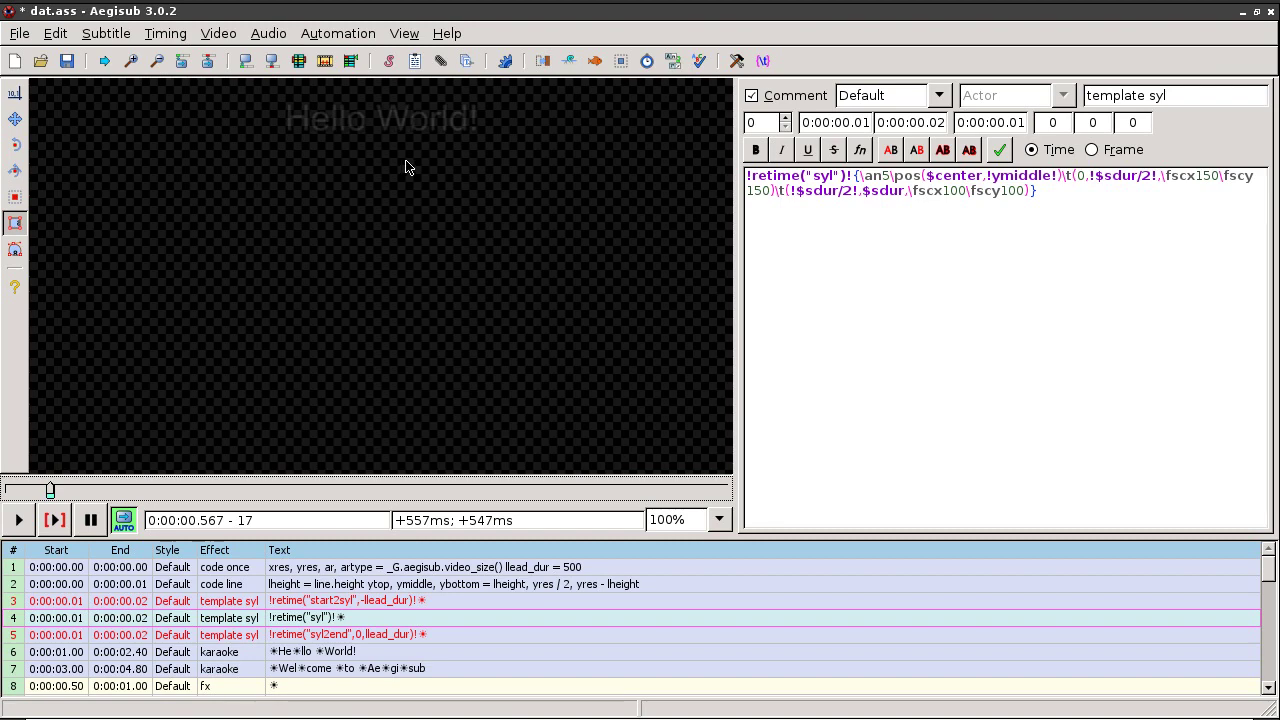
key("Right")
key("Right")
key("Right")
key("Right")
key("Right")
key("Right")
key("Right")
key("Right")
key("Right")
key("Right")
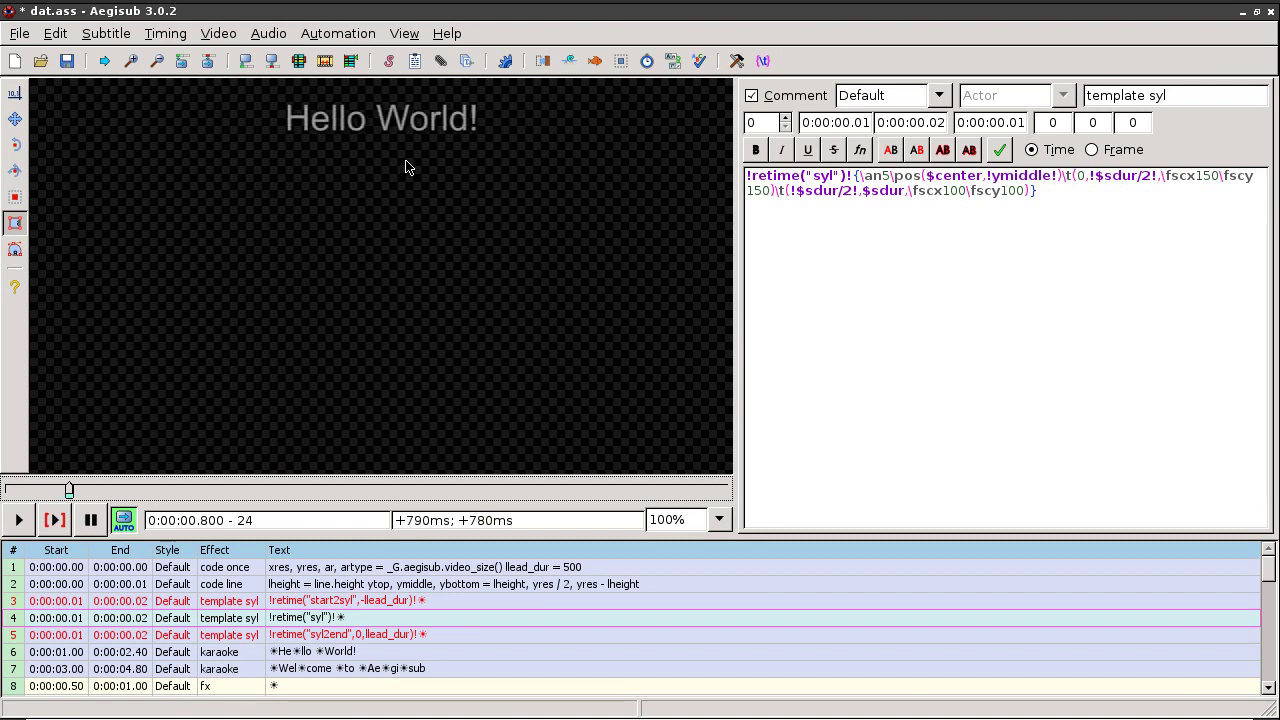
key("Right")
key("Right")
key("Right")
key("Right")
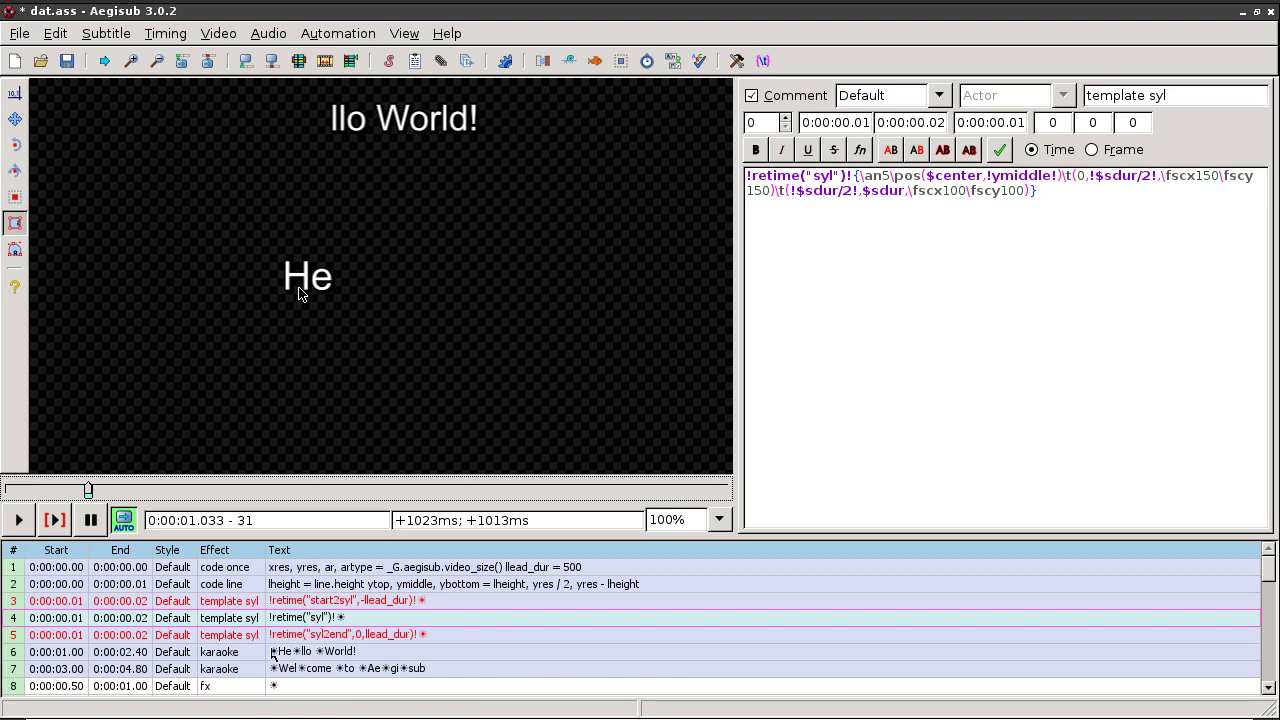
Step: Examine the scaling of the syllables "He", "llo" and "World!" frame by frame up to the end of the first karaoke line
key("Right")
key("Right")
key("Right")
key("Right")
key("Right")
key("Right")
key("Right")
key("Right")
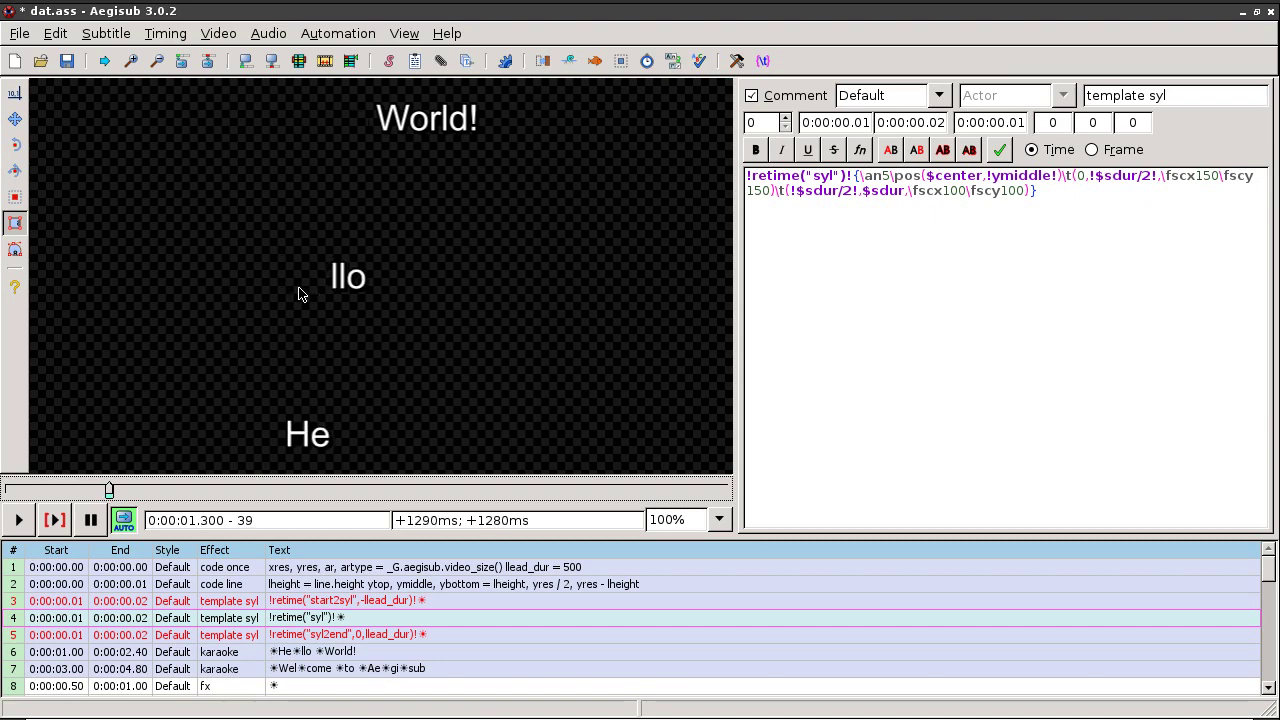
key("Right")
key("Right")
key("Right")
key("Right")
key("Right")
key("Right")
key("Right")
key("Right")
key("Right")
key("Right")
key("Right")
key("Right")
key("Right")
key("Right")
key("Right")
key("Right")
key("Right")
key("Right")
key("Right")
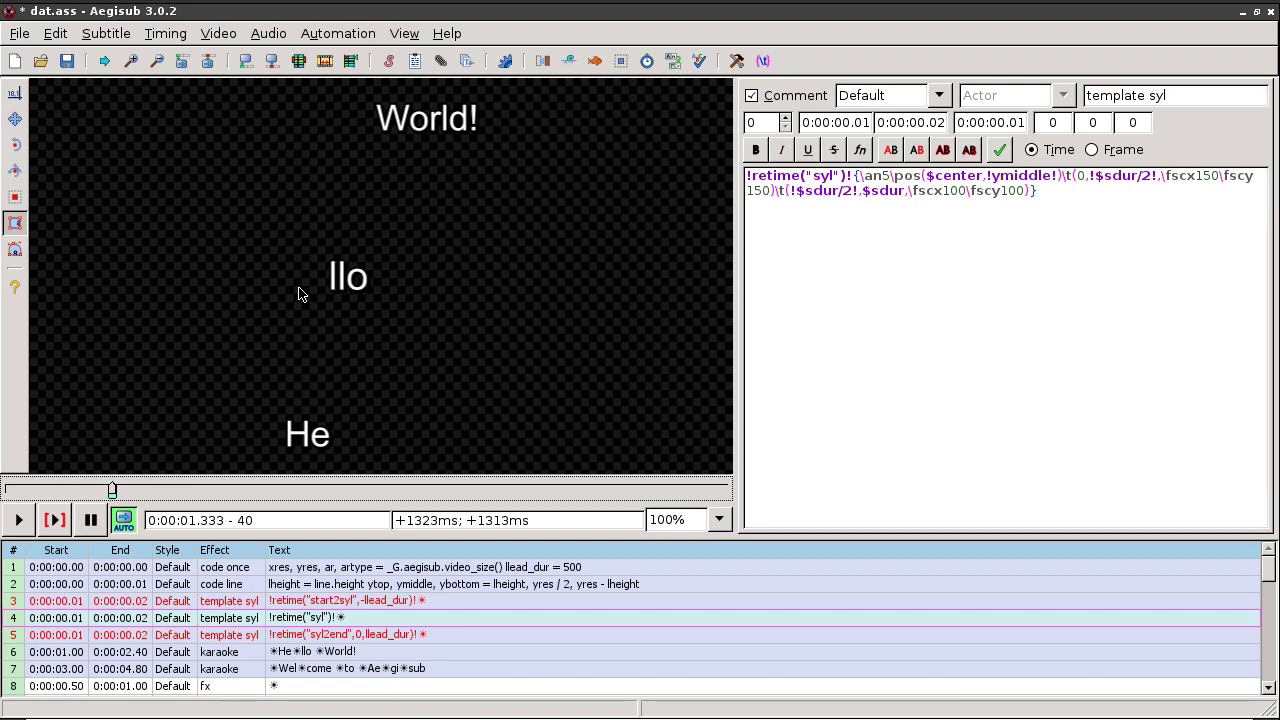
key("Right")
key("Right")
key("Right")
key("Right")
key("Right")
key("Right")
key("Right")
key("Right")
key("Right")
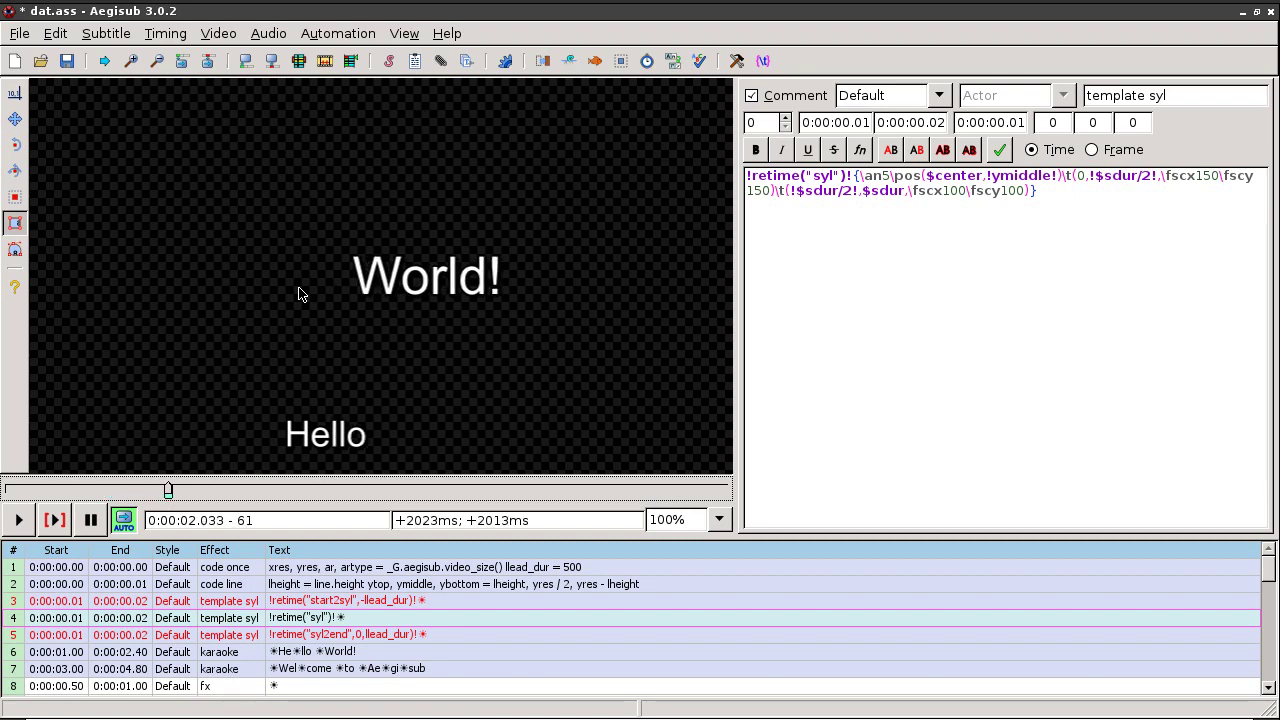
key("Right")
key("Right")
key("Right")
key("Right")
key("Right")
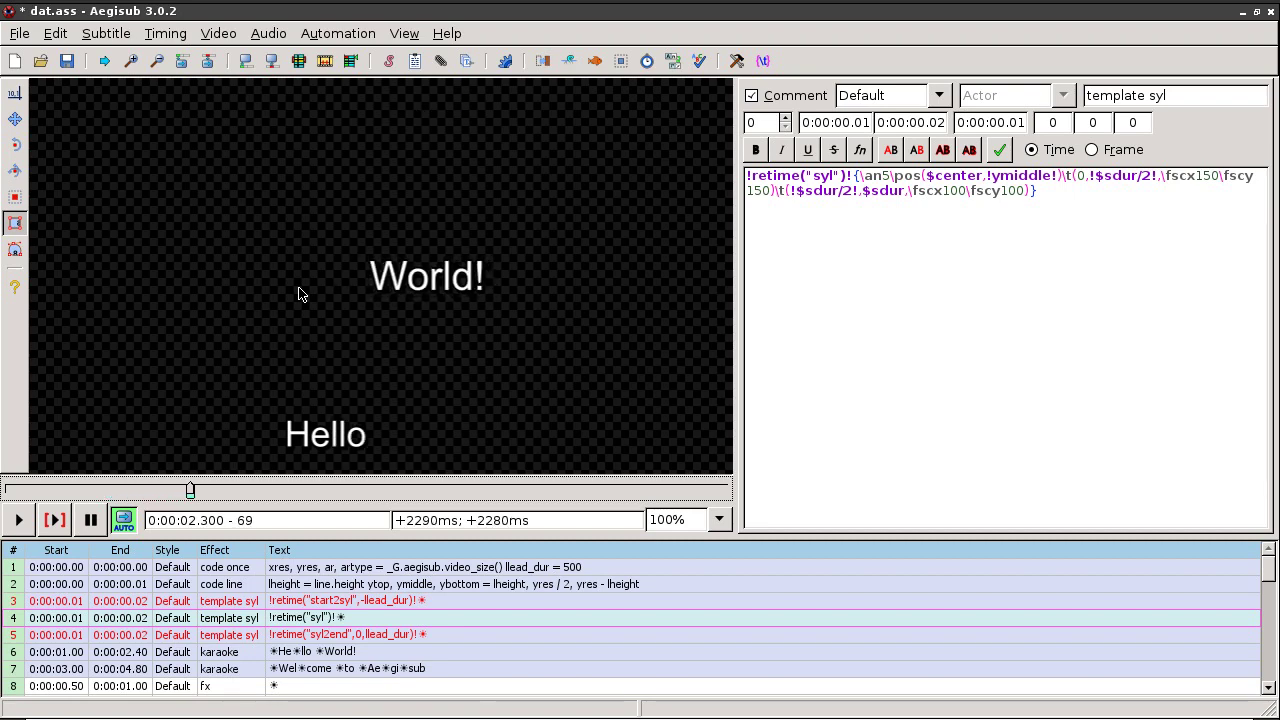
key("Right")
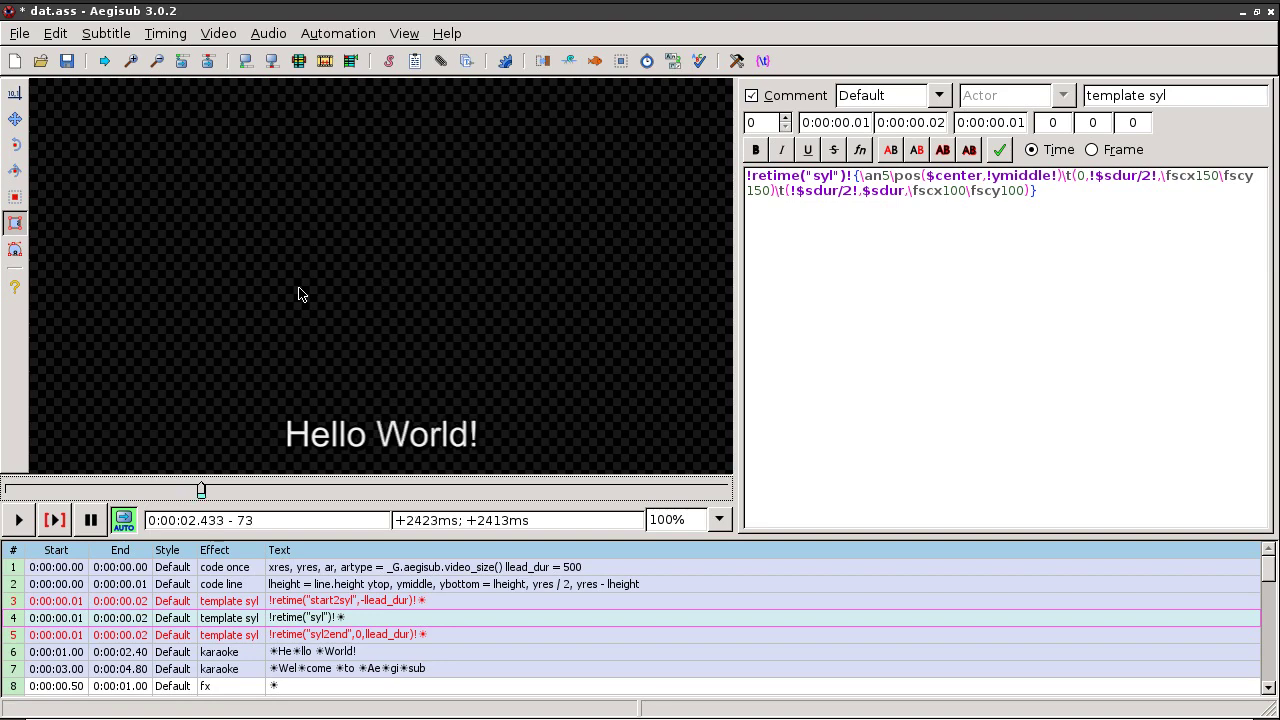
Step: Examine frame by frame how "Hello World!" fades out while "Welcome to Aegisub" fades in
key("Right")
key("Right")
key("Right")
key("Right")
key("Right")
key("Right")
key("Right")
key("Right")
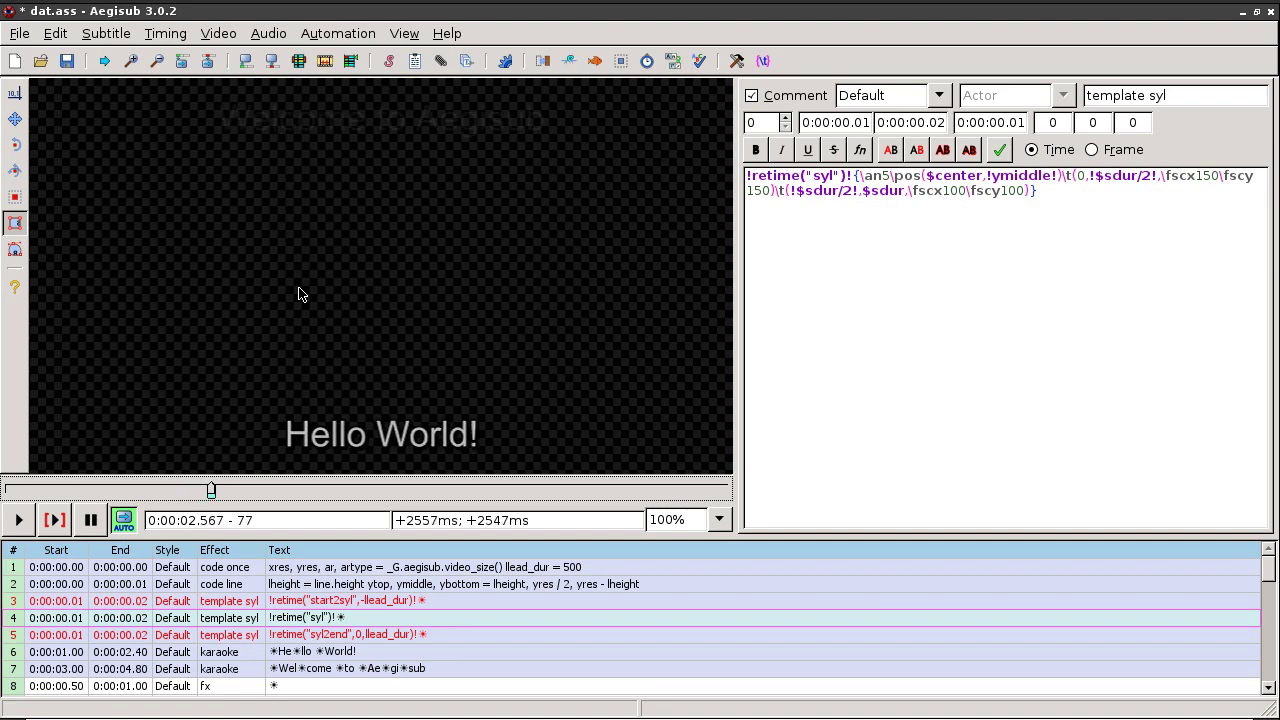
key("Right")
key("Right")
key("Right")
key("Right")
key("Right")
key("Right")
key("Right")
key("Right")
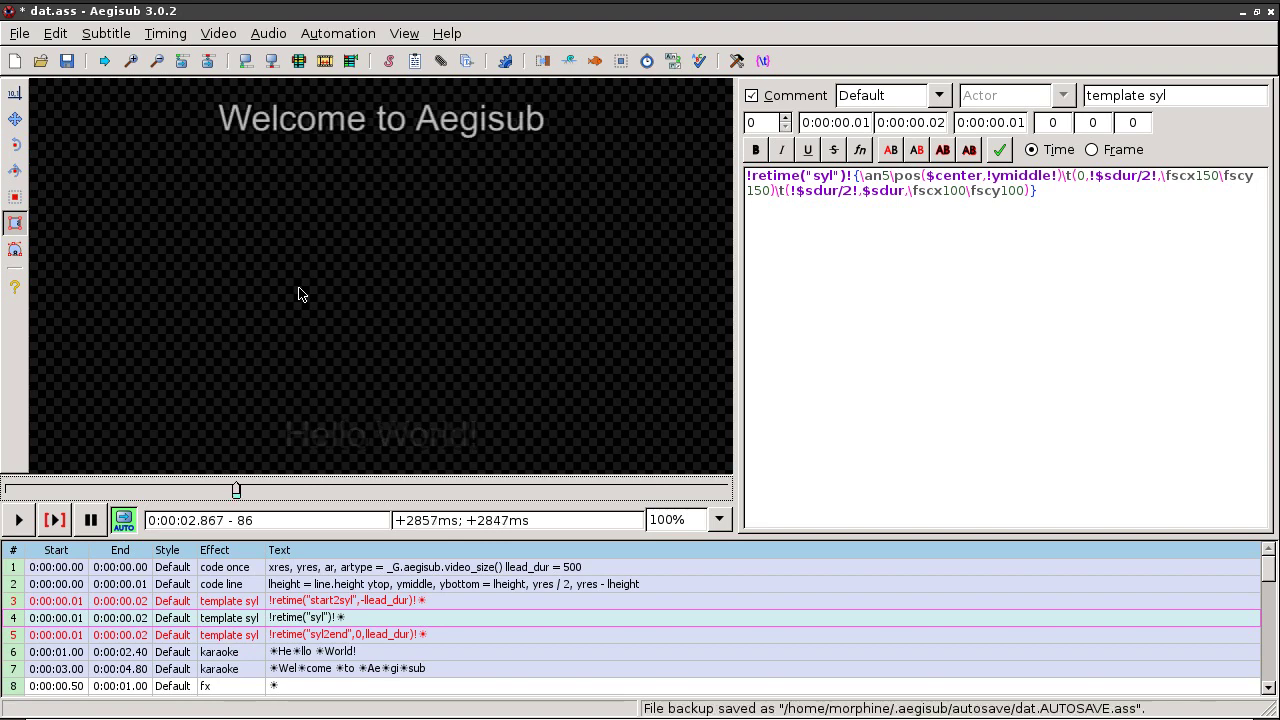
Step: Examine the syllables and lead-out fade of "Welcome to Aegisub" frame by frame up to about 4.97 seconds
key("Right")
key("Right")
key("Right")
key("Right")
key("Right")
key("Right")
key("Right")
key("Right")
key("Right")
key("Right")
key("Right")
key("Right")
key("Right")
key("Right")
key("Right")
key("Right")
key("Right")
key("Right")
key("Right")
key("Right")
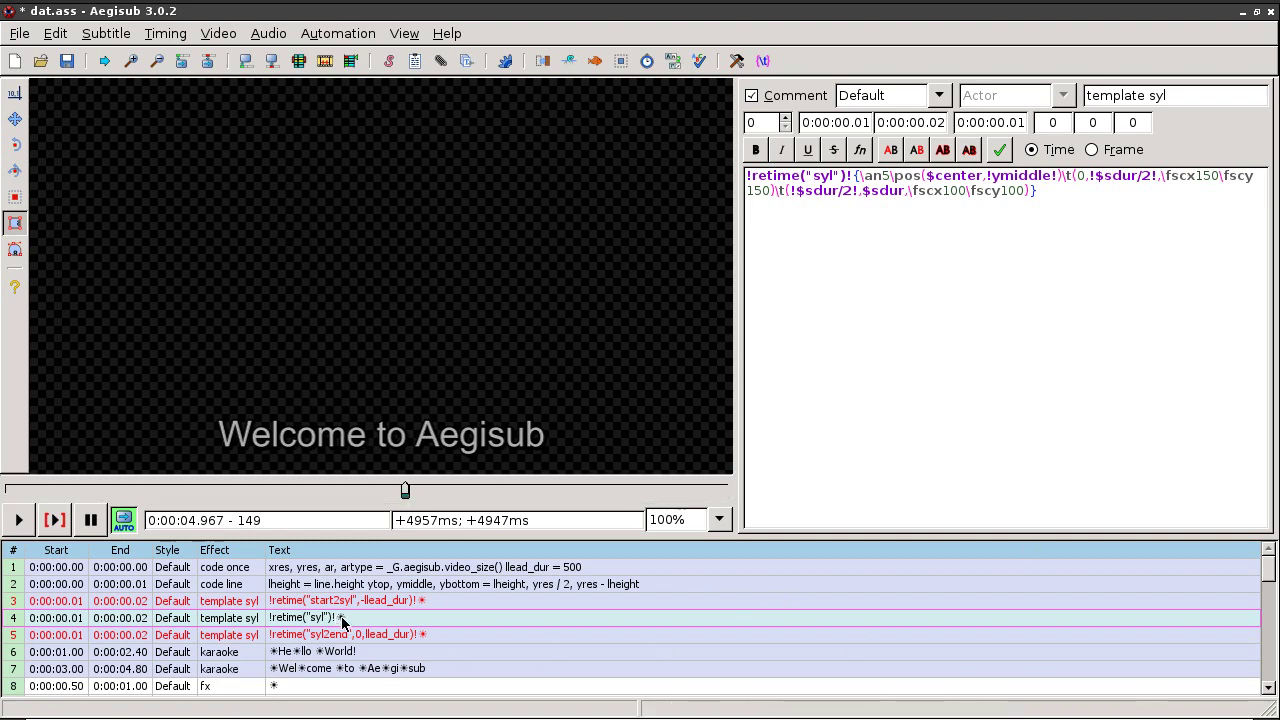
Step: Add the offsets ,0,0 to line 4's "syl" retime call, and replace ytop with ymiddle in line 3's \pos tag, saving the file
type(",0,0")
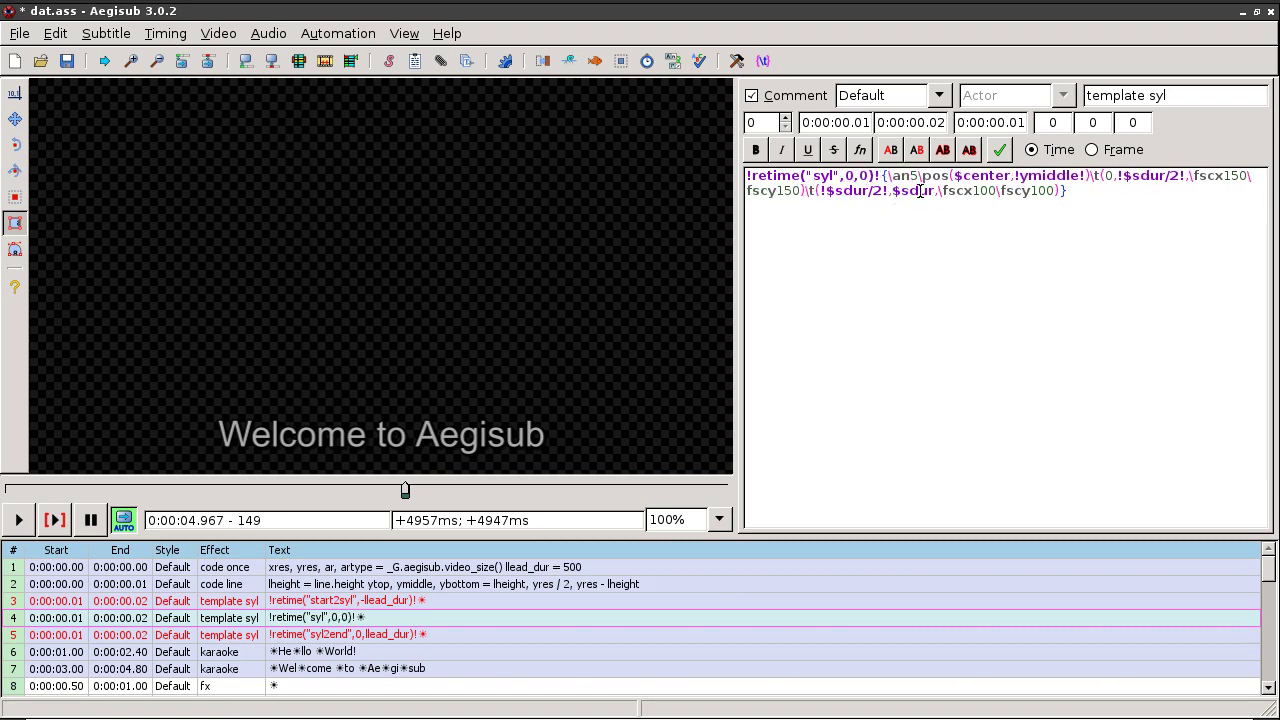
left_click(412, 600)
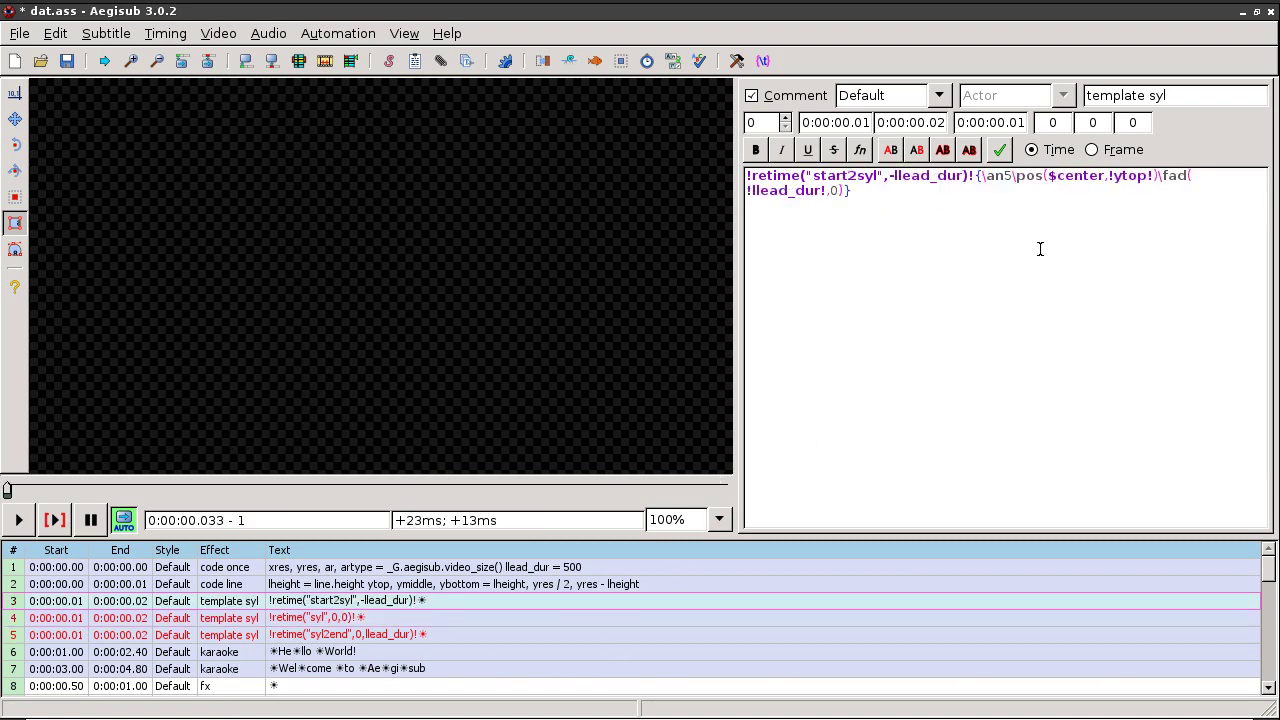
double_click(1124, 177)
type("ymiddle")
key("ctrl+s")
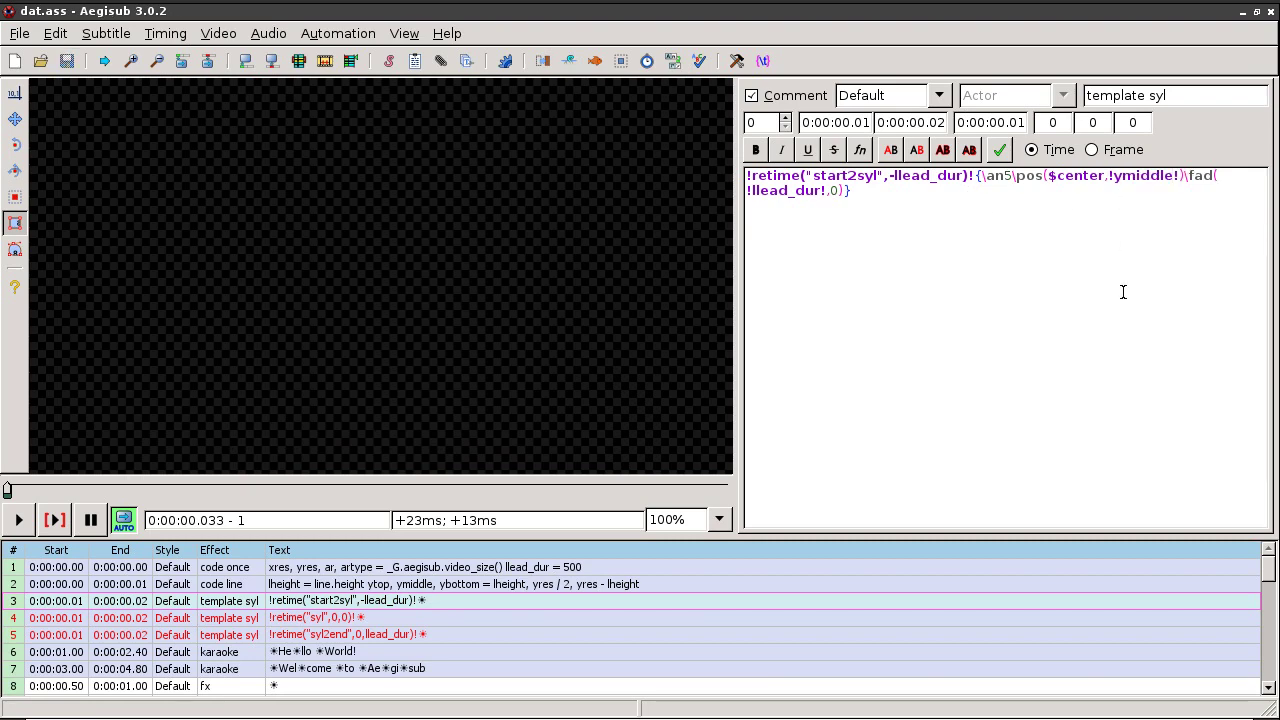
Step: Replace ybottom with ymiddle in the \pos tag of the syl2end template on line 5, and save the file
left_click(361, 620)
left_click(420, 636)
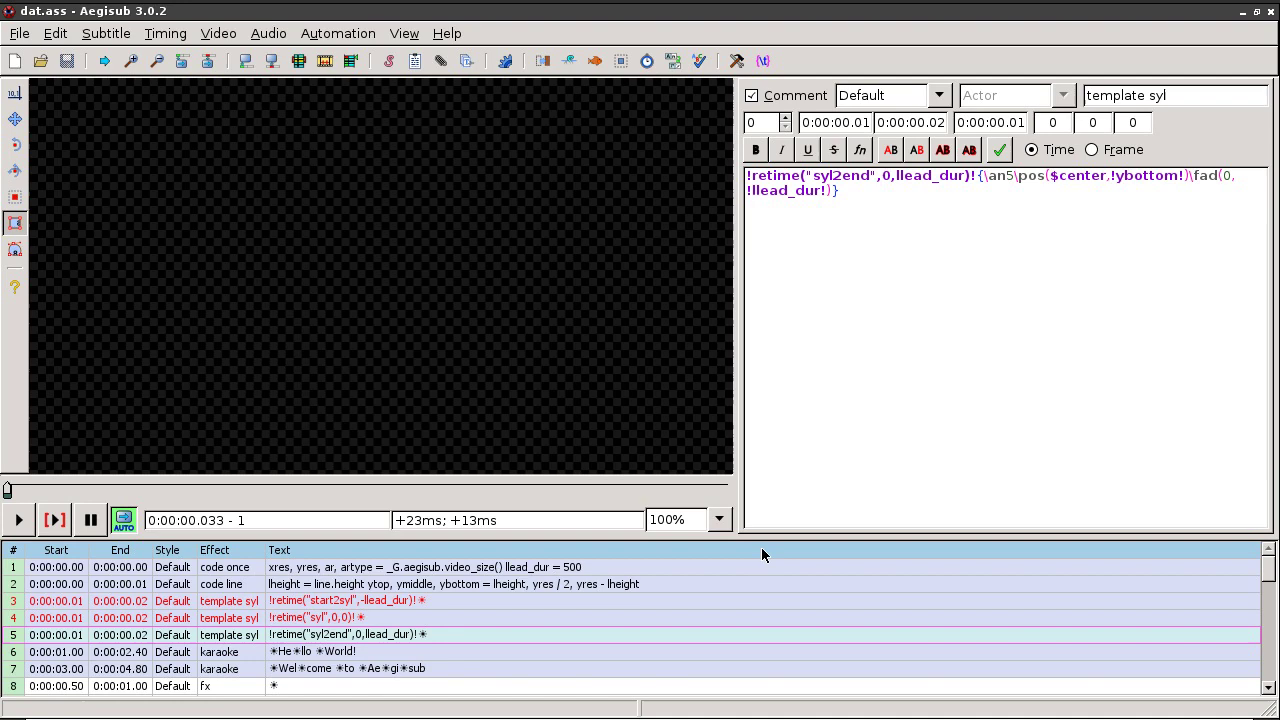
double_click(1130, 176)
type("ymiddle")
key("ctrl+s")
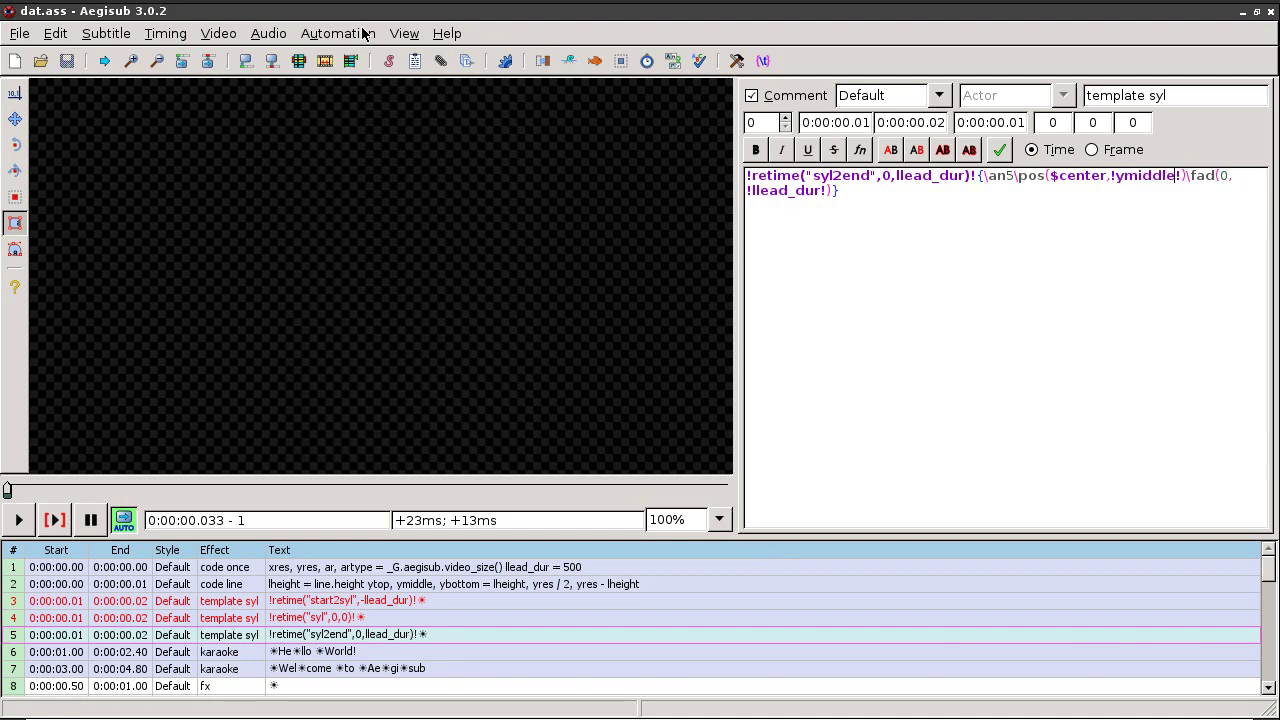
Step: Reapply the karaoke template and play the video preview past the first karaoke line
left_click(362, 33)
left_click(358, 163)
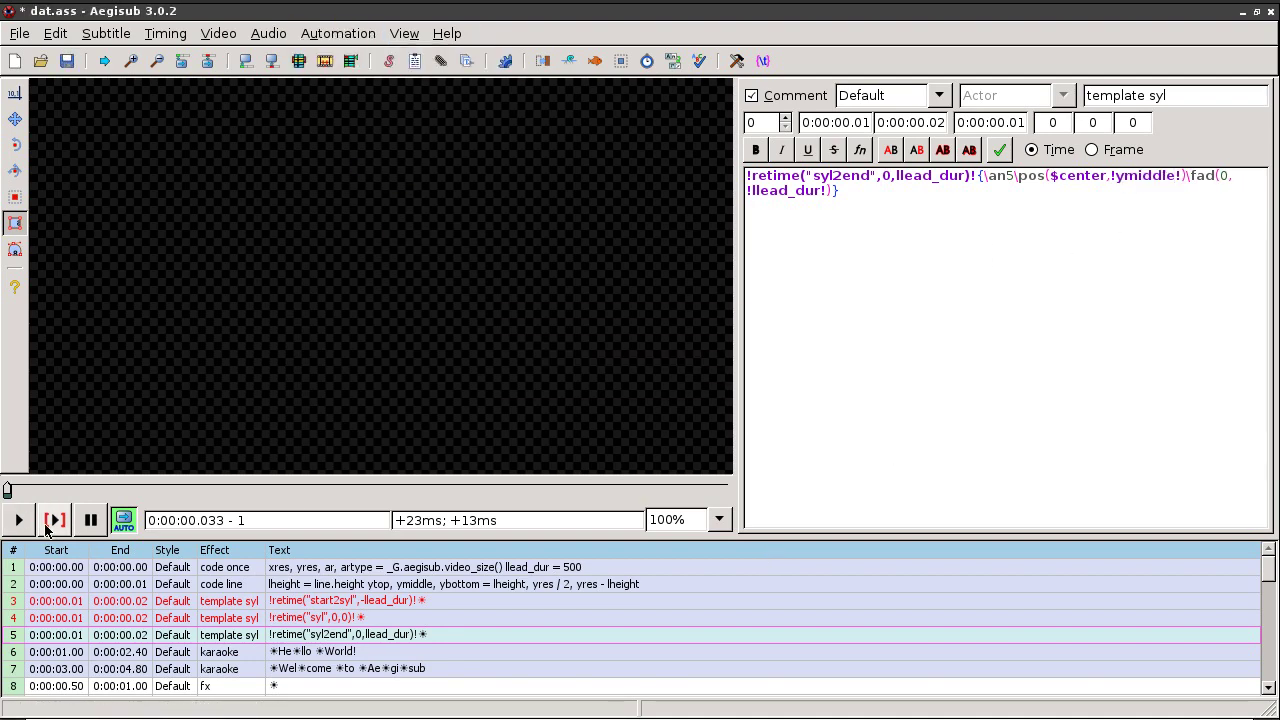
left_click(18, 521)
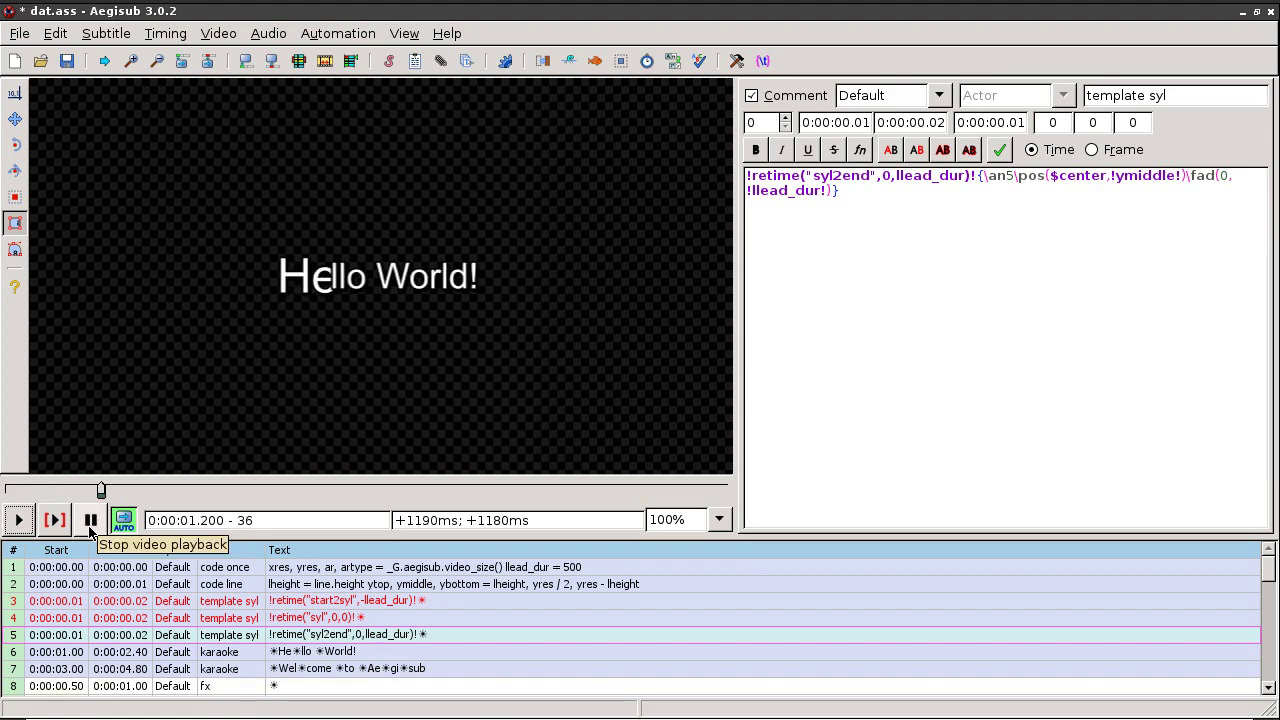
left_click(89, 529)
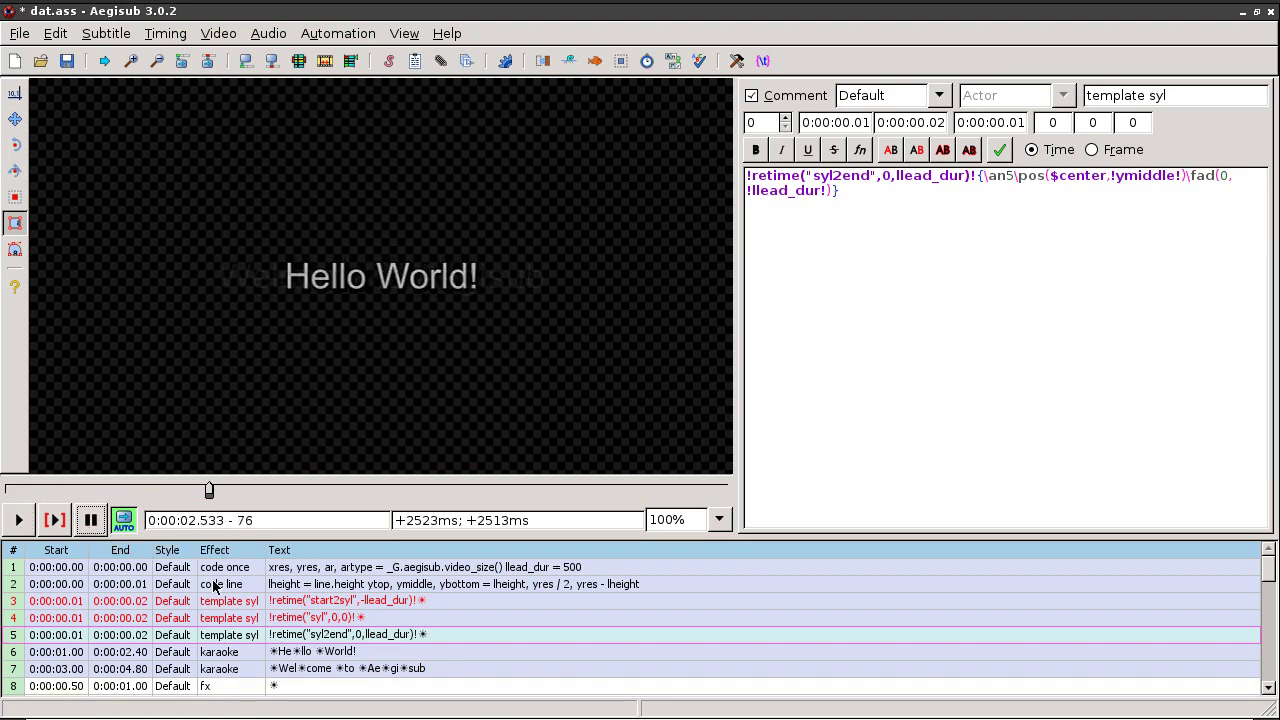
Step: Set the layer of the "syl" template on line 4 to 1 and reapply the karaoke template
left_click(342, 618)
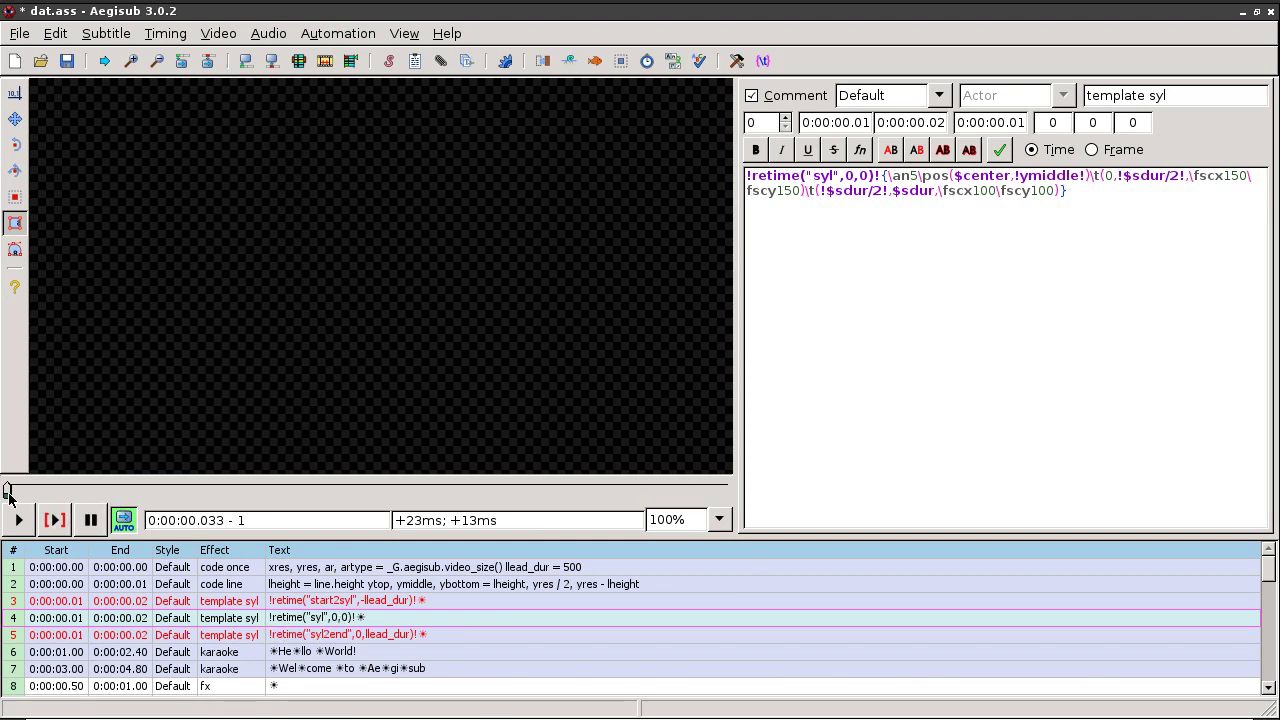
left_click_drag(8, 490, 93, 492)
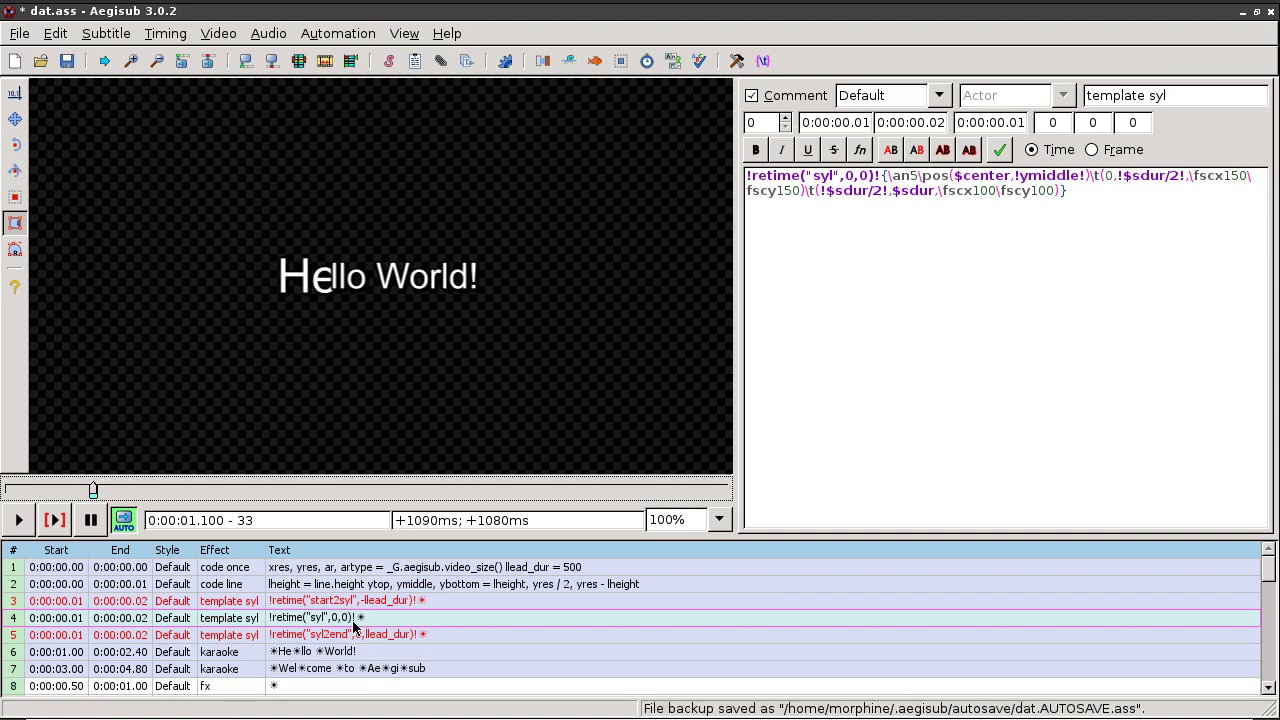
left_click(786, 118)
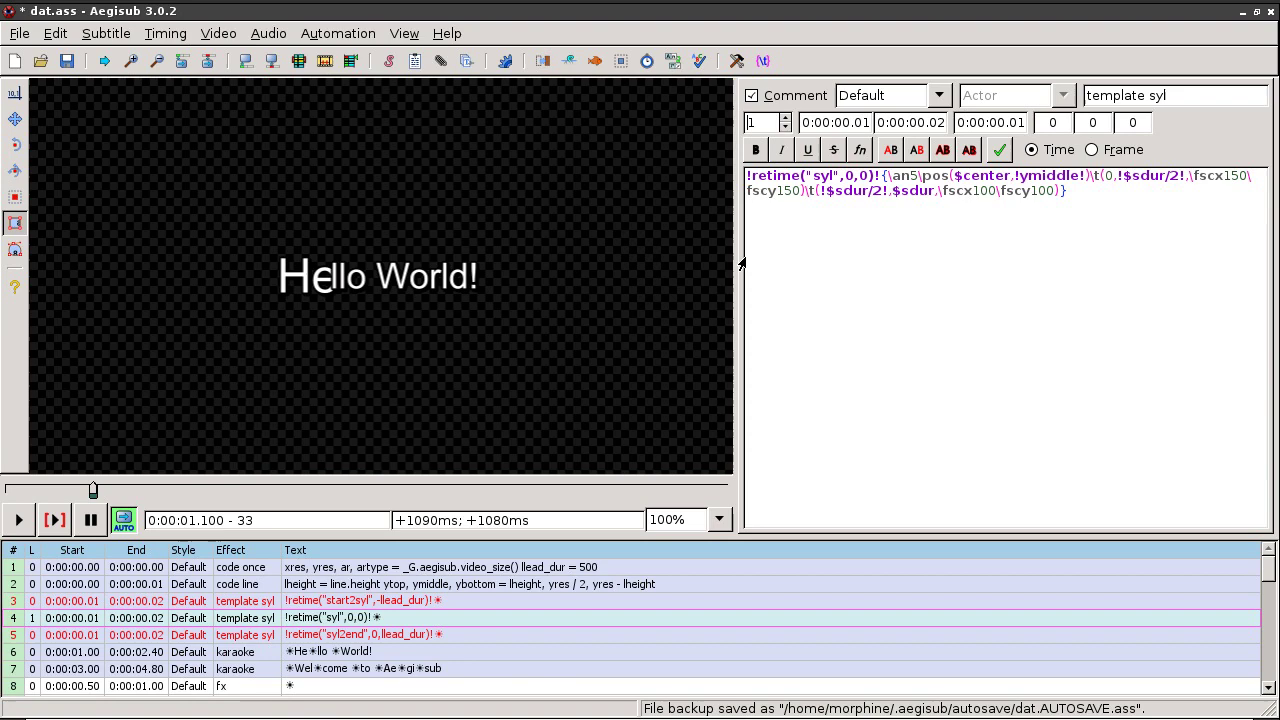
left_click(338, 33)
left_click(358, 166)
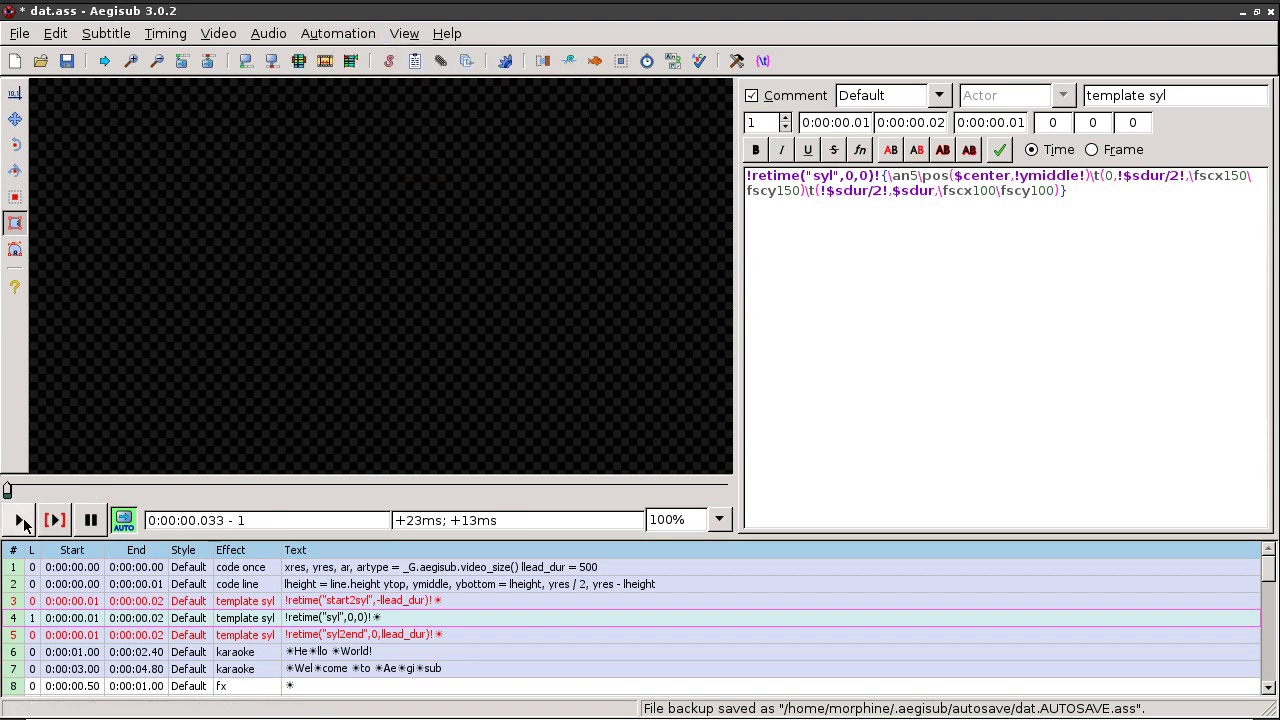
Step: Play the preview and step through the frames between about 1.2 and 1.4 seconds to examine how the enlarged syllables overlap their neighbours
left_click(18, 520)
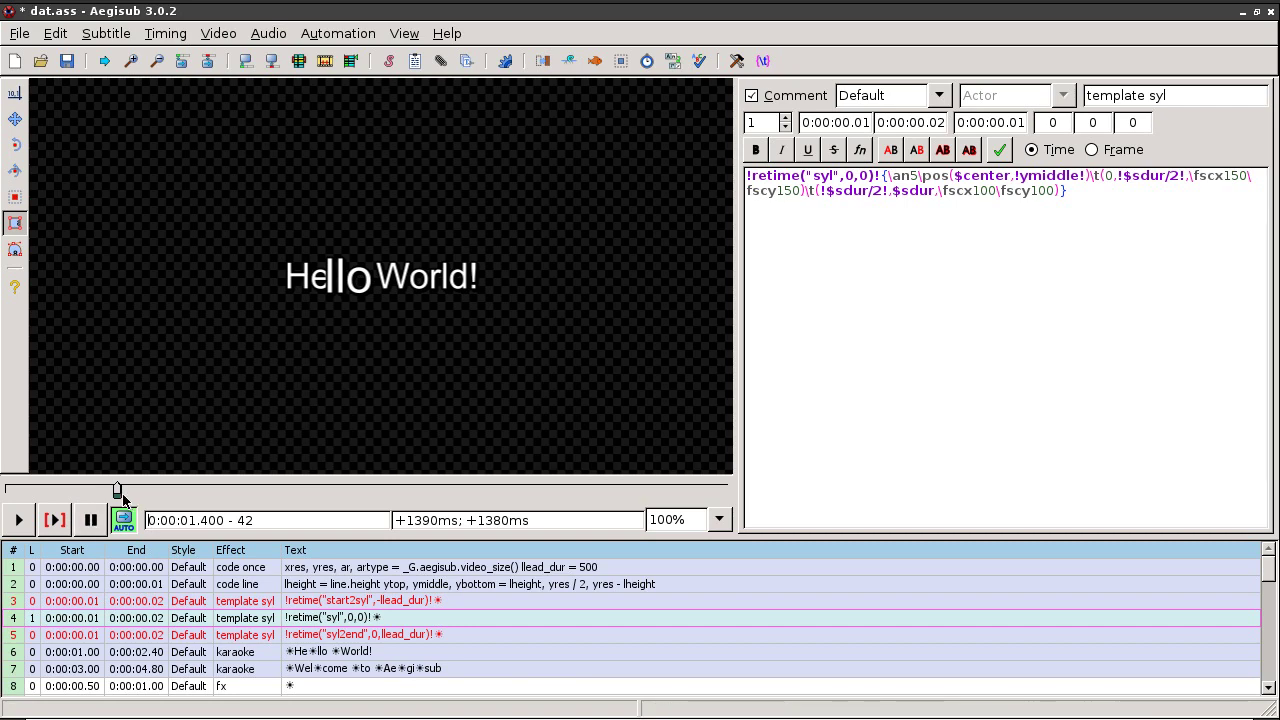
left_click(117, 492)
key("Left")
key("Left")
key("Left")
key("Left")
key("Left")
key("Left")
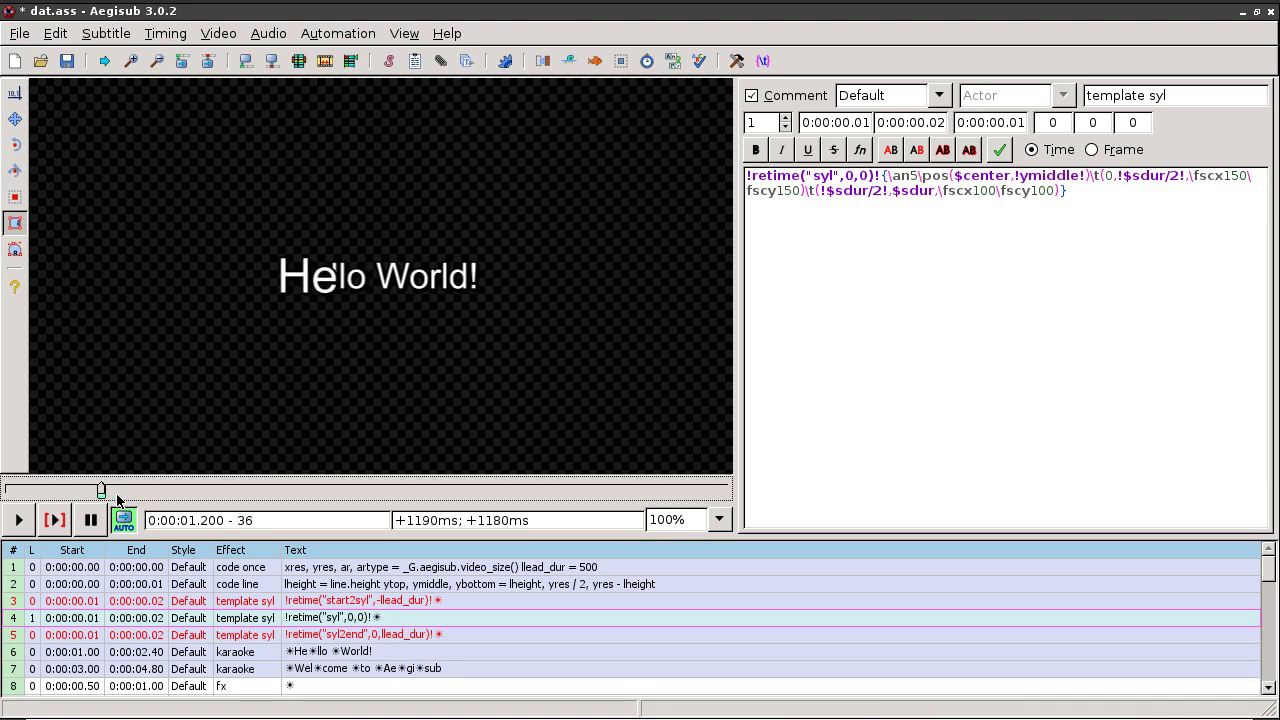
key("Right")
key("Right")
key("Right")
key("Right")
key("Right")
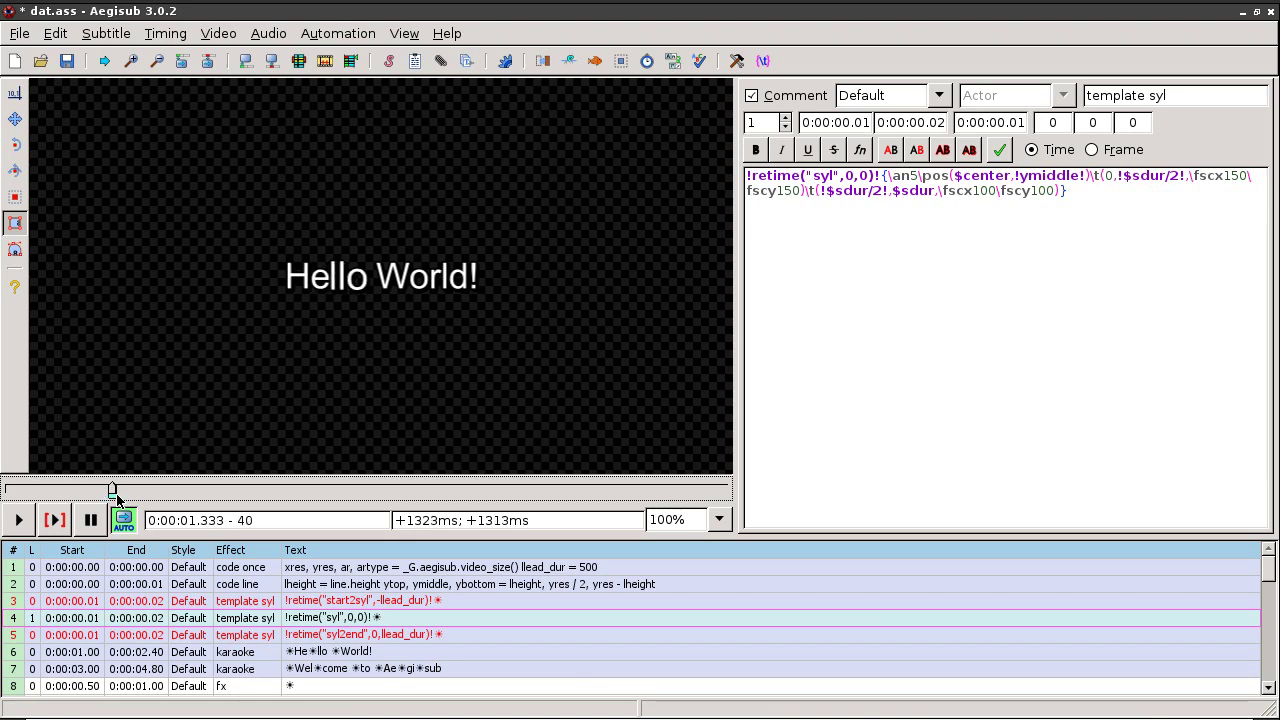
left_click(18, 520)
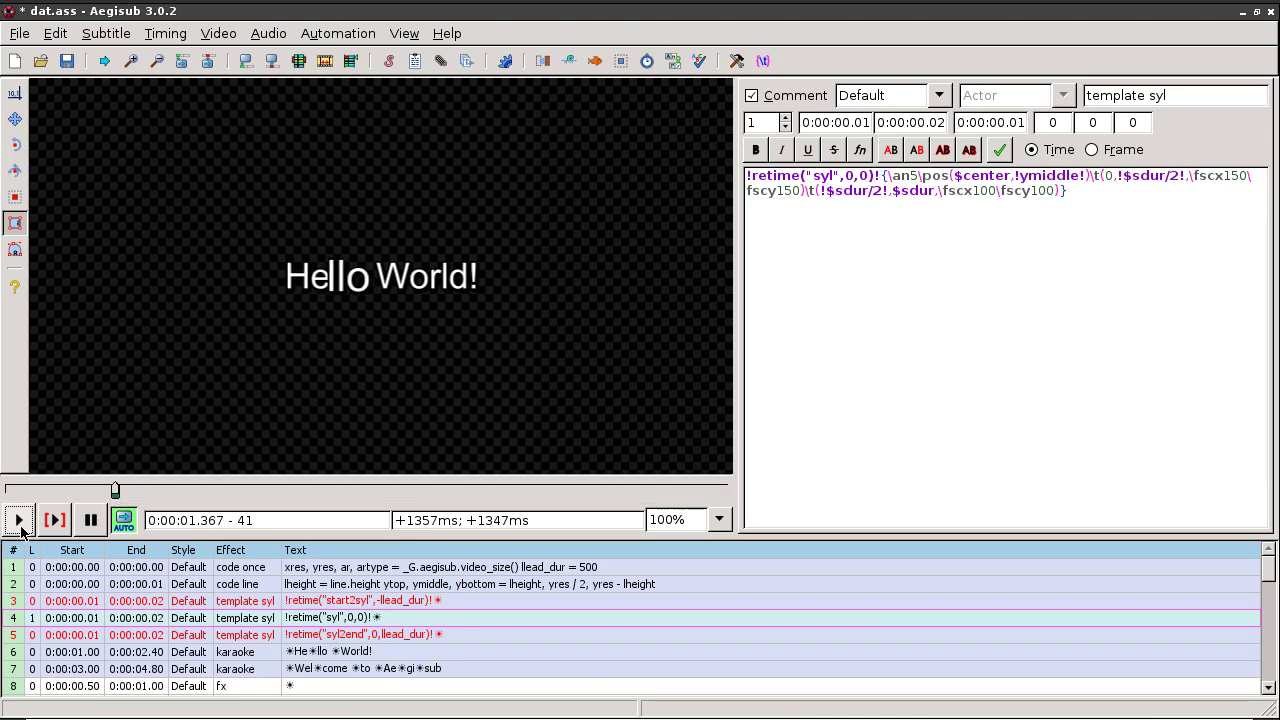